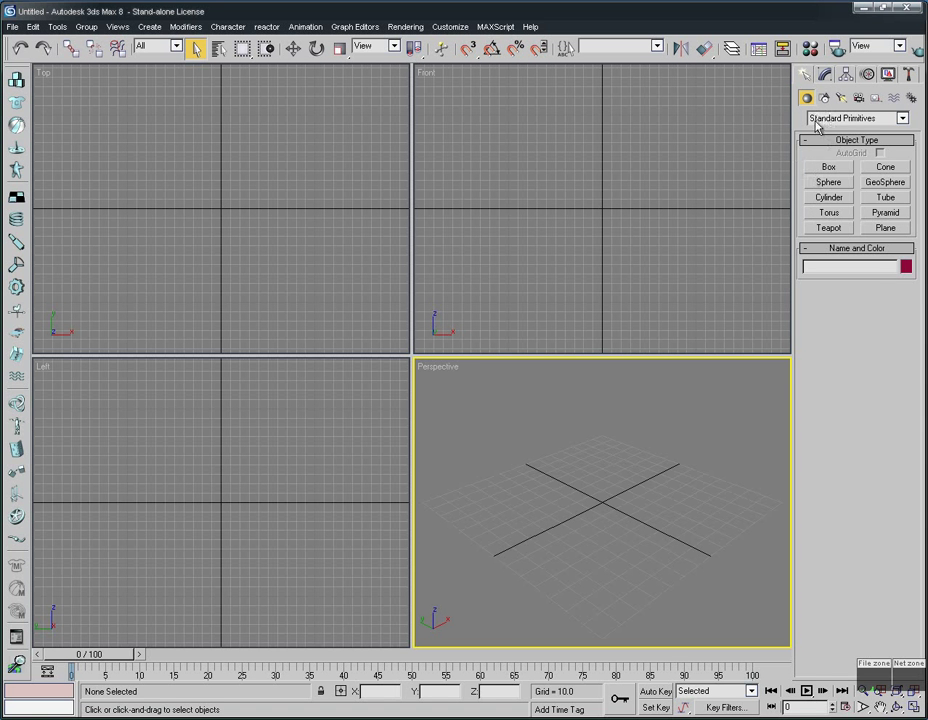
# Step: Draw a box in the Top viewport, about 50 long, 138 wide and 91 high
pyautogui.click(828, 167)
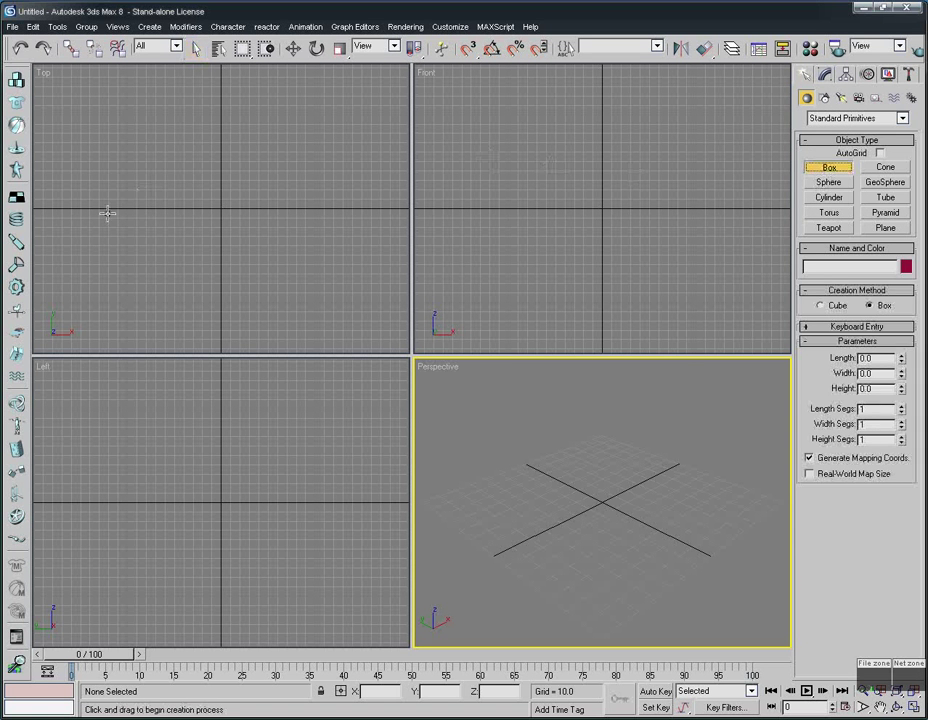
pyautogui.moveTo(148, 183); pyautogui.dragTo(279, 230)
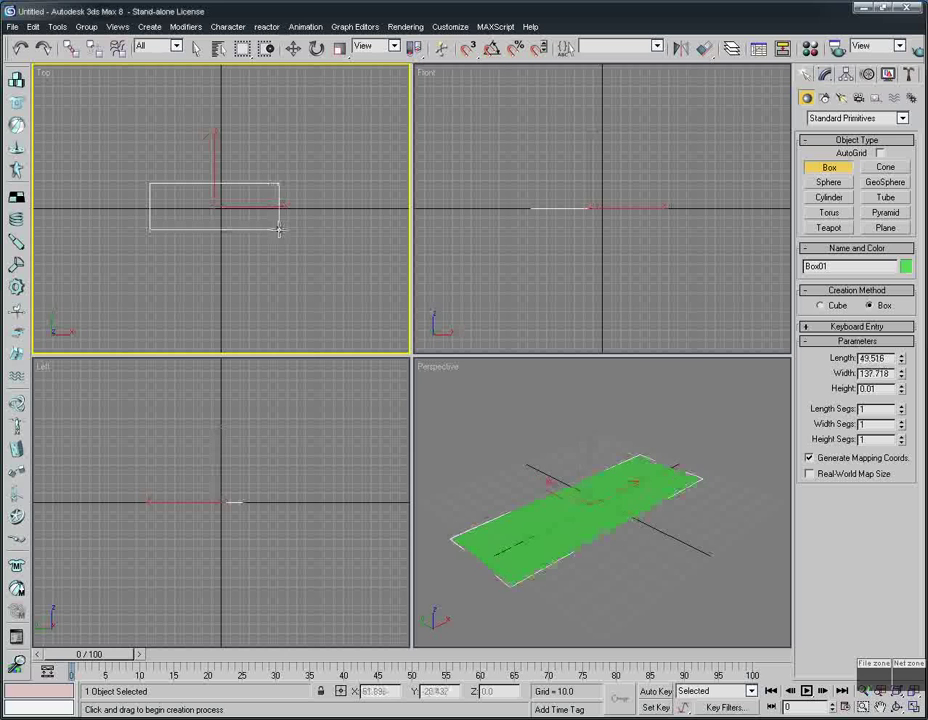
pyautogui.click(283, 158)
# Step: Set the box's length to 50, width to 80 and height to 100, with 6 height segments
pyautogui.doubleClick(887, 357)
pyautogui.write('50.0')
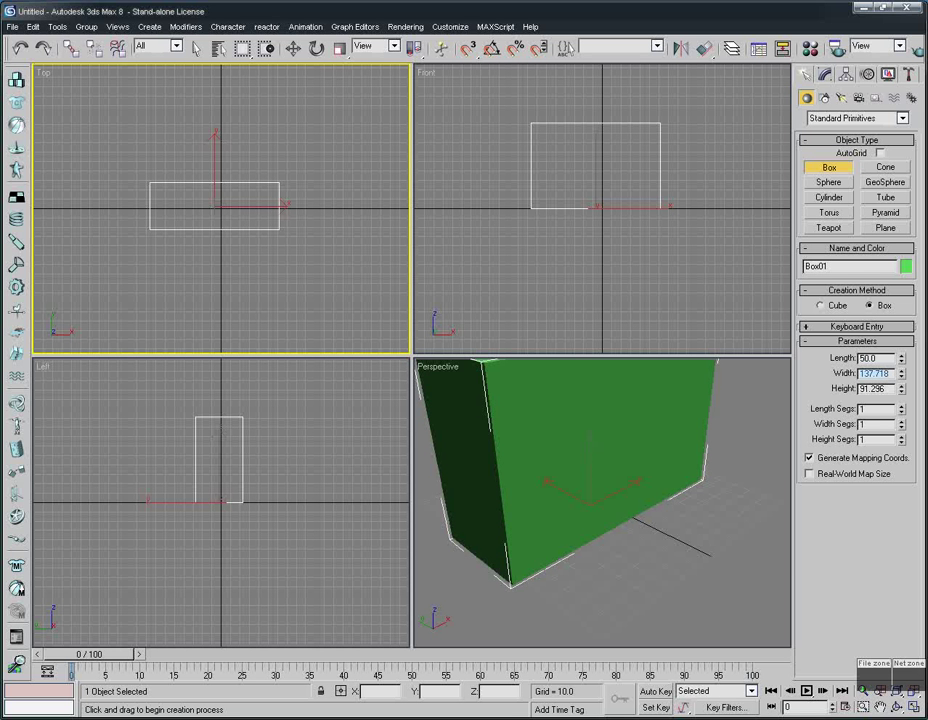
pyautogui.write('80.0')
pyautogui.press('Return')
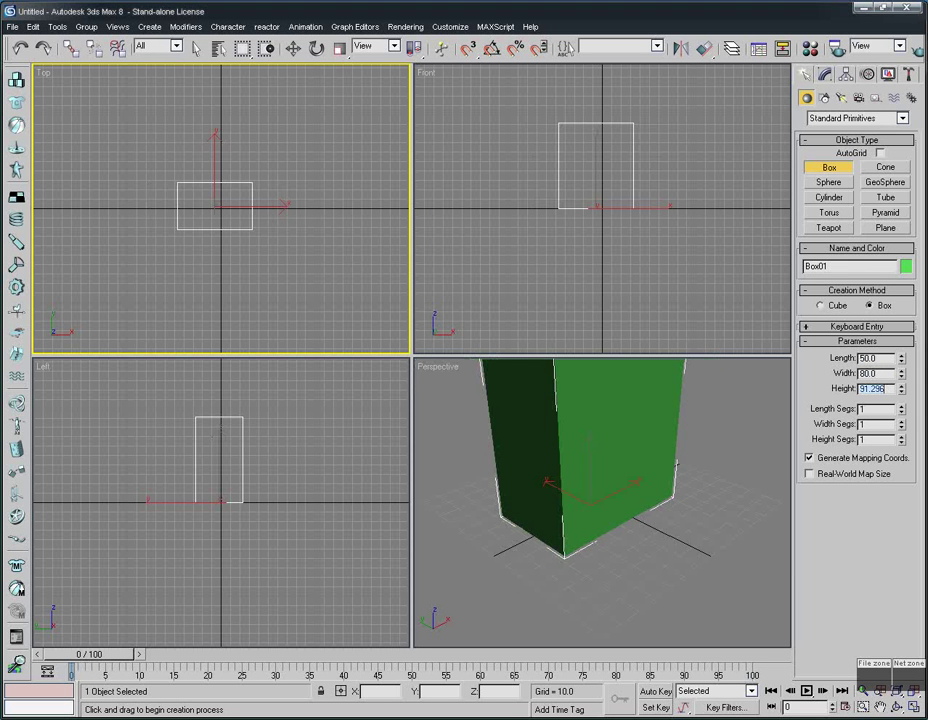
pyautogui.write('100')
pyautogui.press('Return')
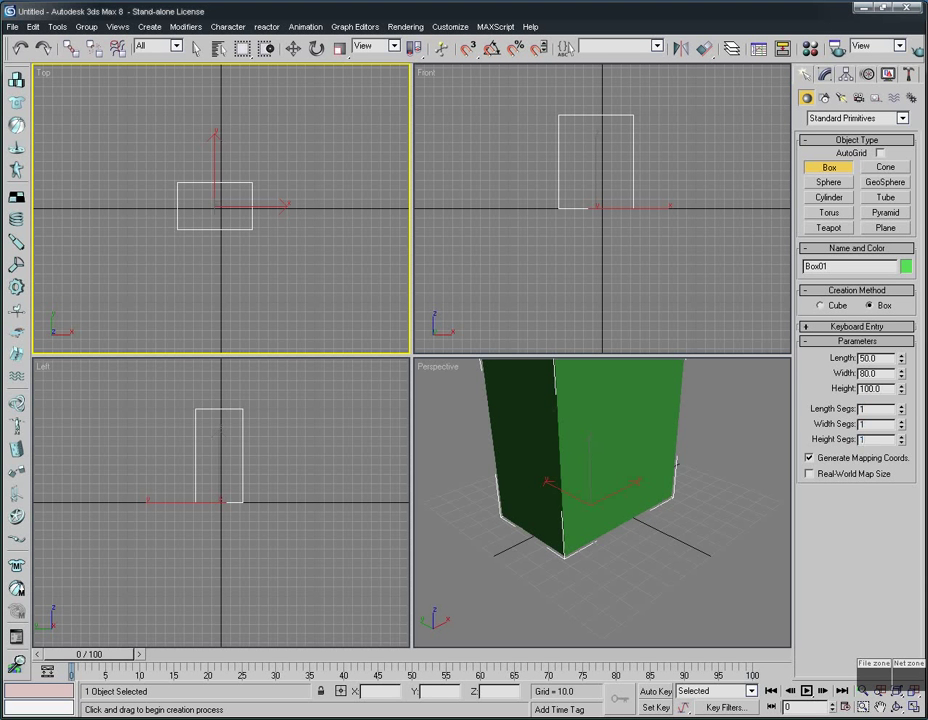
pyautogui.write('6')
pyautogui.press('Return')
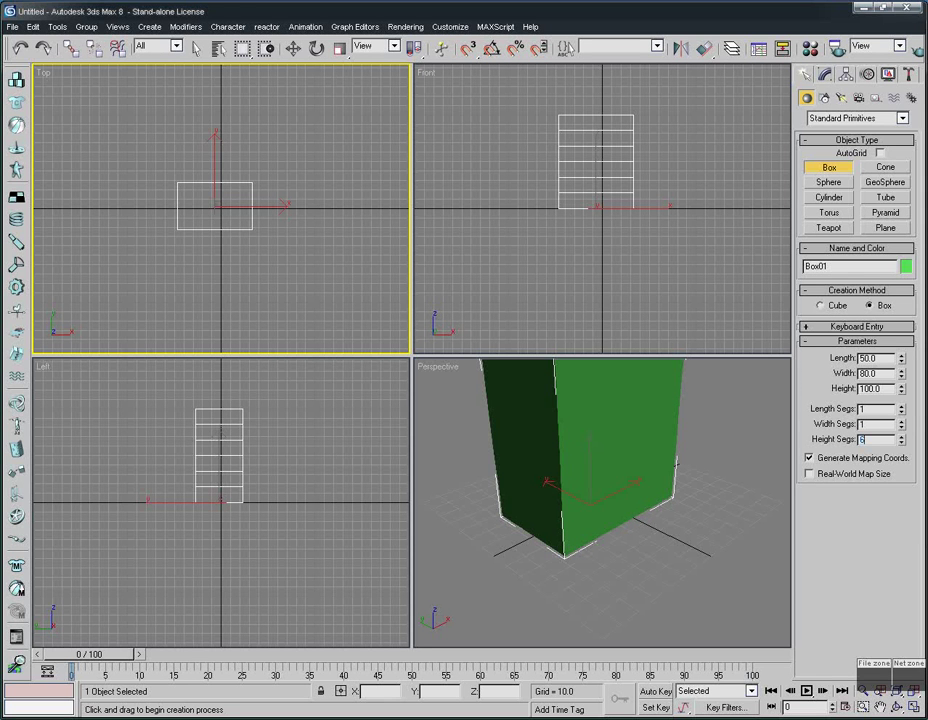
# Step: Finish box creation and convert the box to an Editable Poly
pyautogui.hotkey('ctrl', 'p')
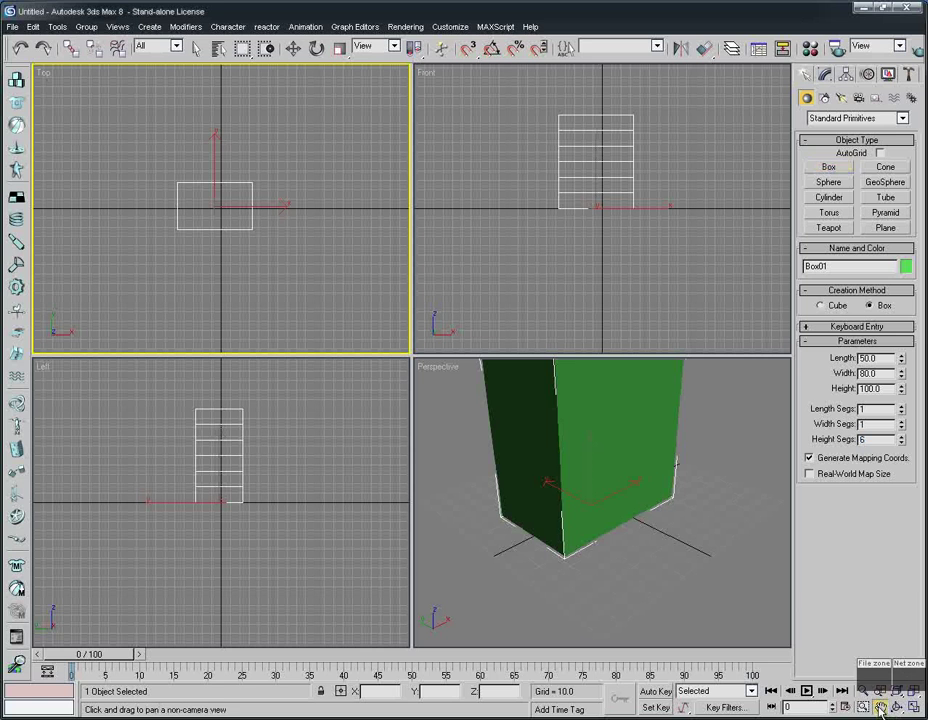
pyautogui.moveTo(692, 458); pyautogui.dragTo(576, 489)
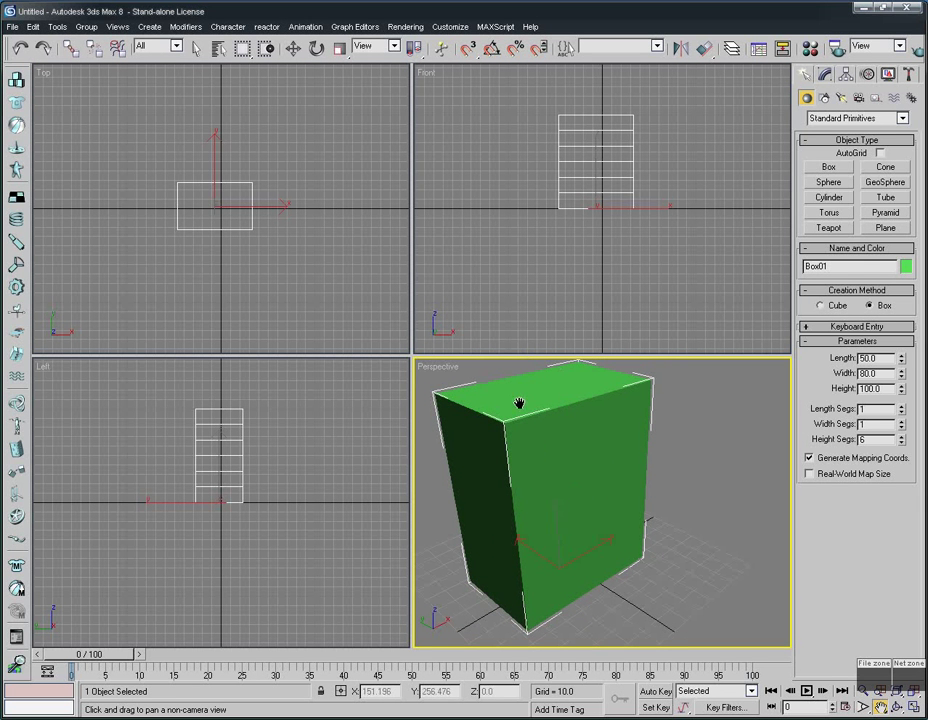
pyautogui.rightClick(536, 463)
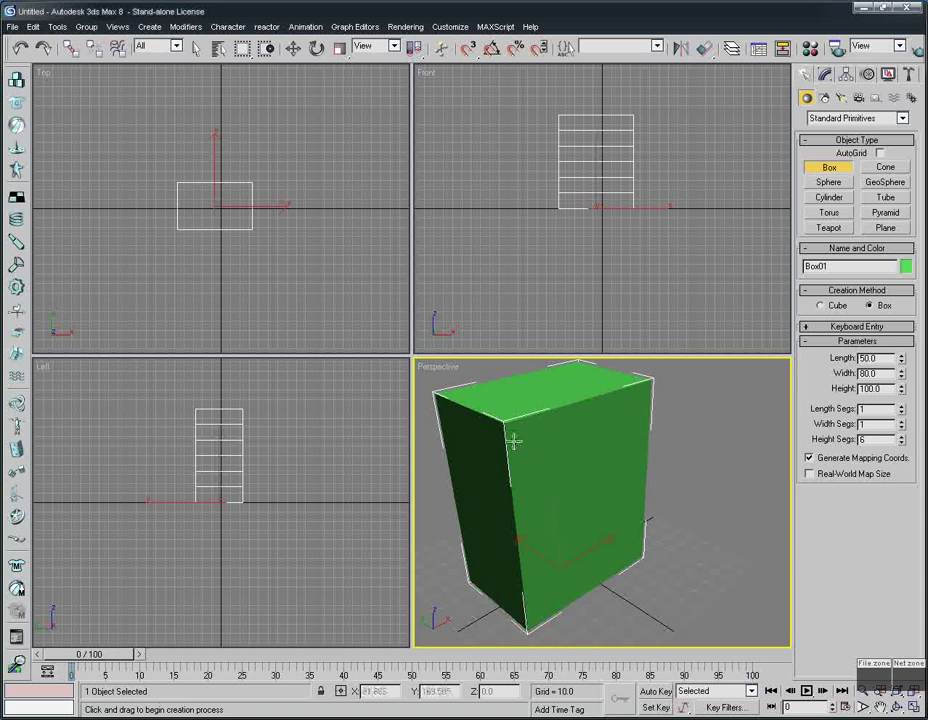
pyautogui.rightClick(508, 458)
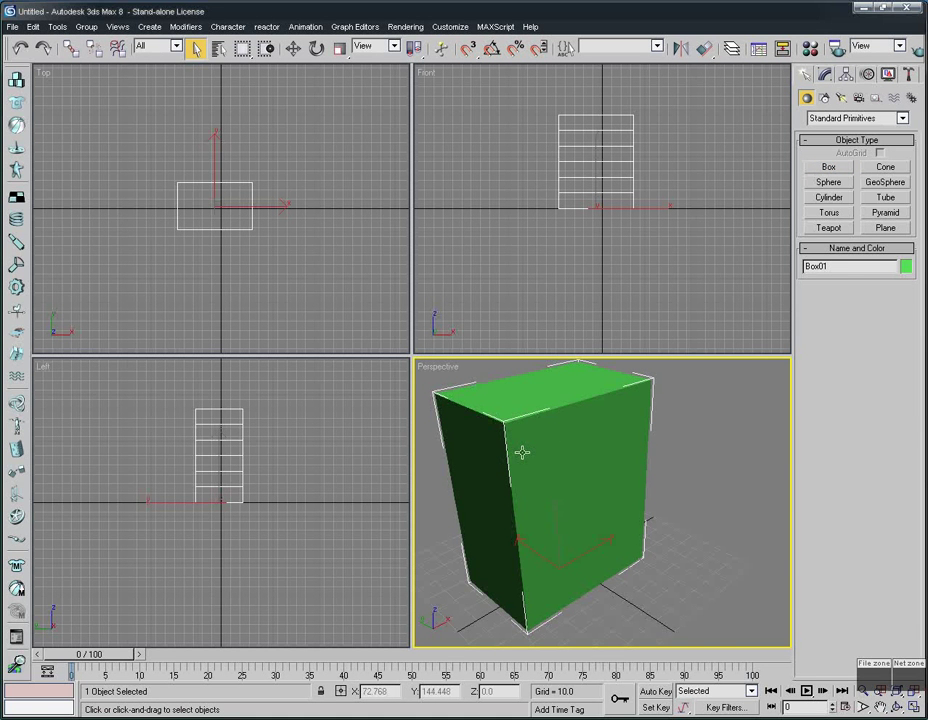
pyautogui.rightClick(525, 452)
pyautogui.moveTo(590, 571)
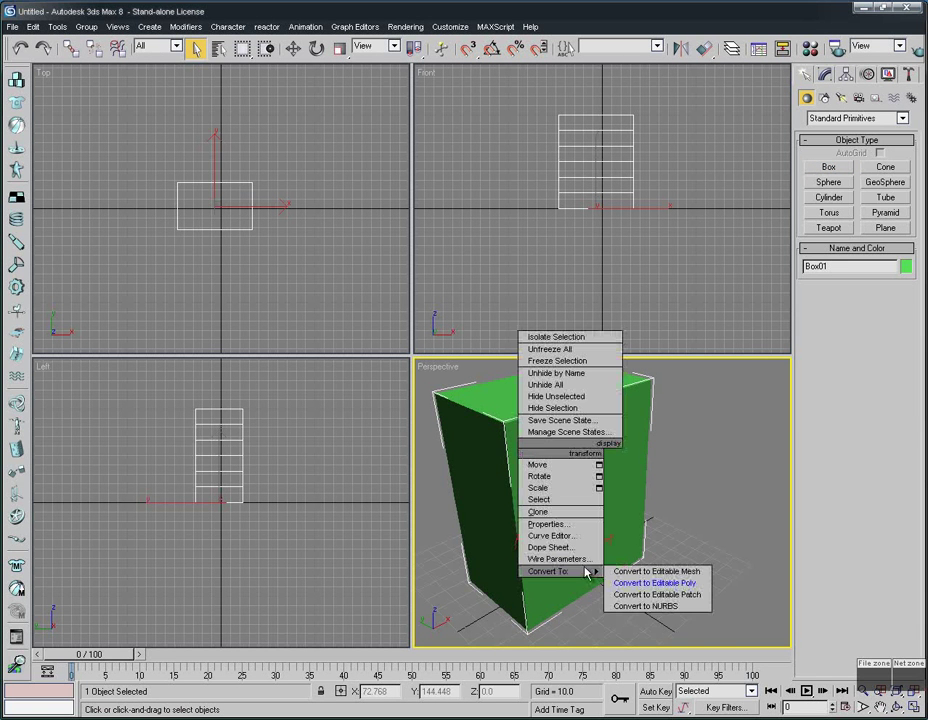
pyautogui.click(645, 584)
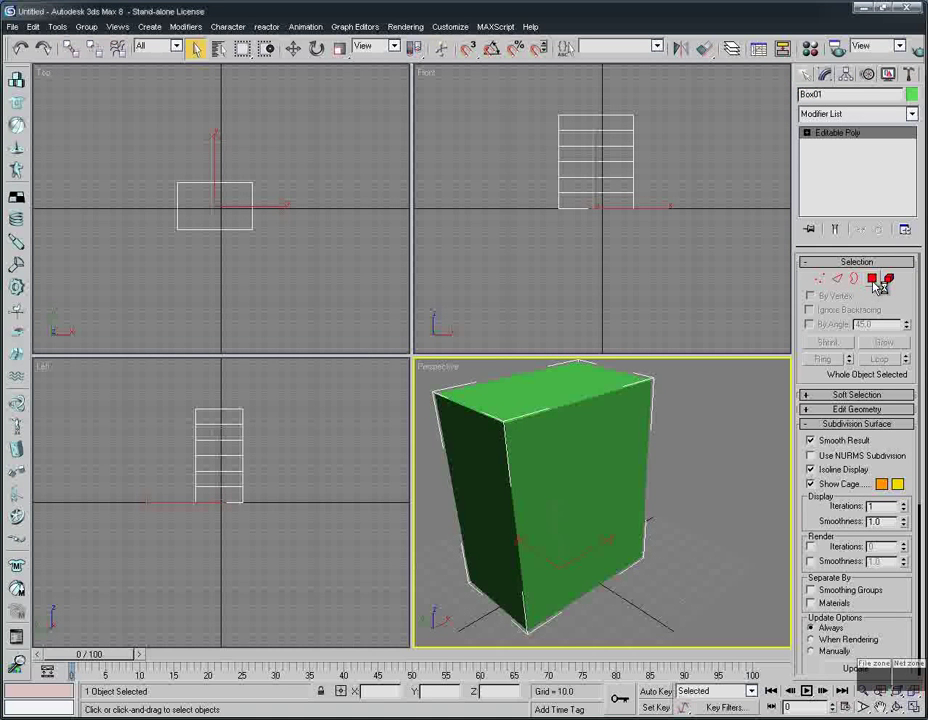
# Step: Bevel the box's top polygon outward as a group, with height 2.0 and outline amount 1.0
pyautogui.click(872, 279)
pyautogui.click(549, 387)
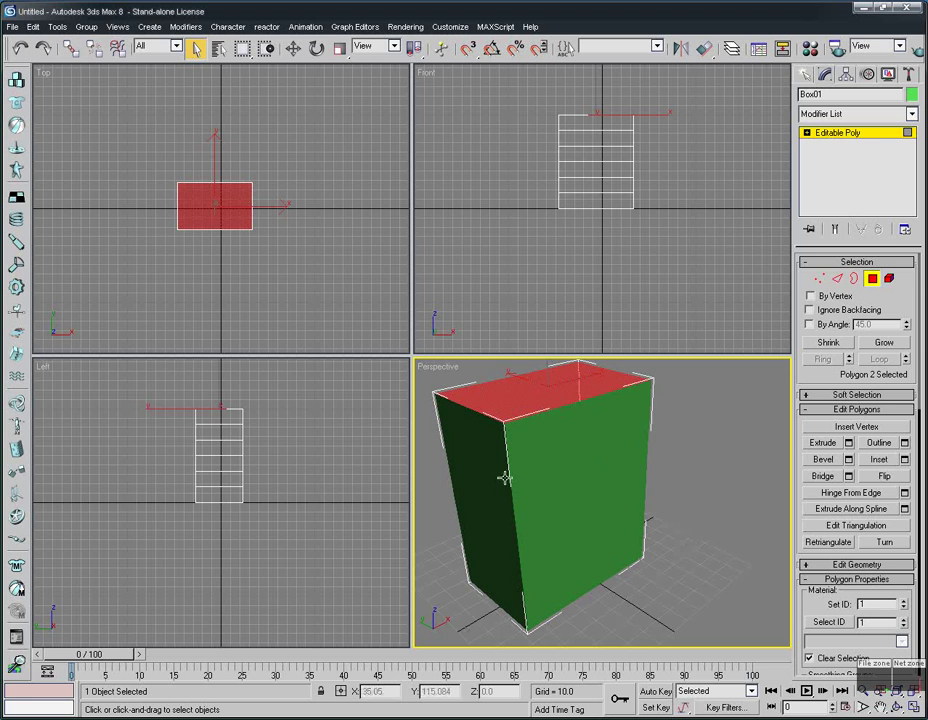
pyautogui.click(848, 459)
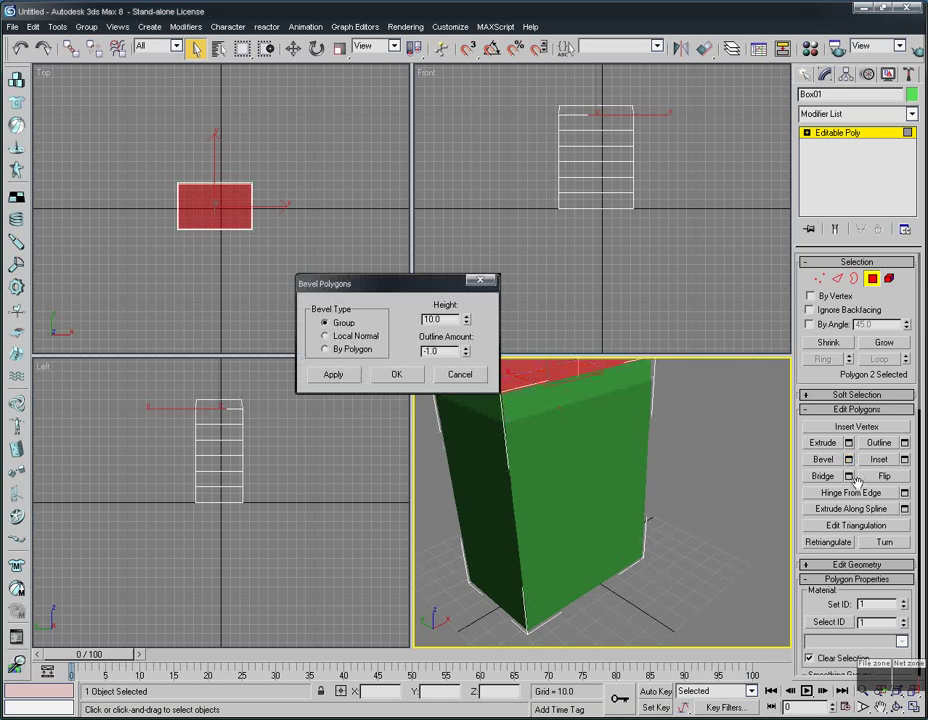
pyautogui.moveTo(410, 284); pyautogui.dragTo(300, 272)
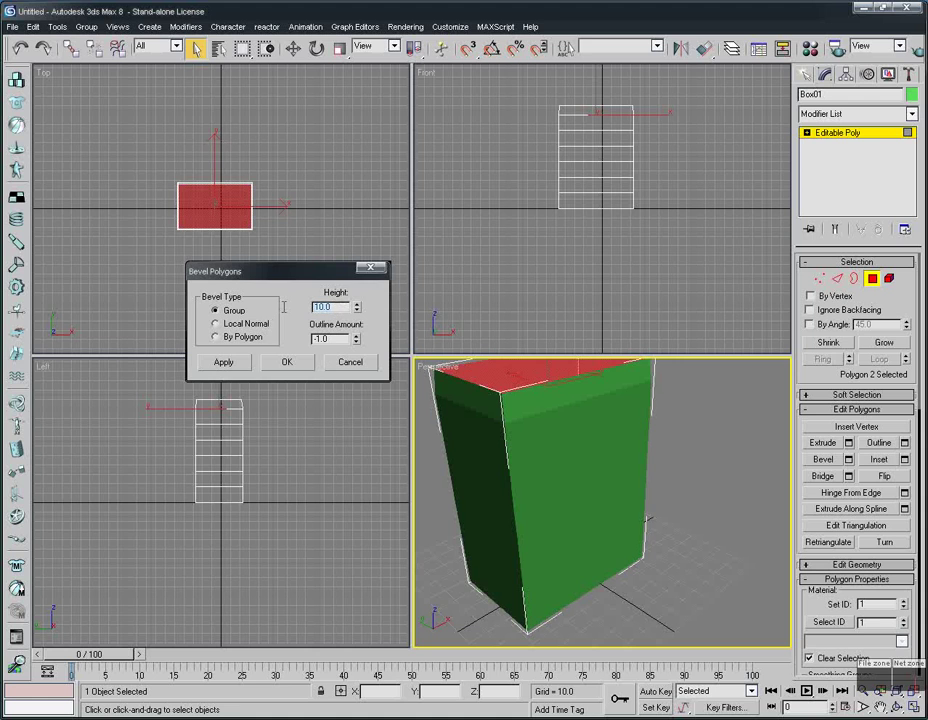
pyautogui.press('Tab')
pyautogui.write('1')
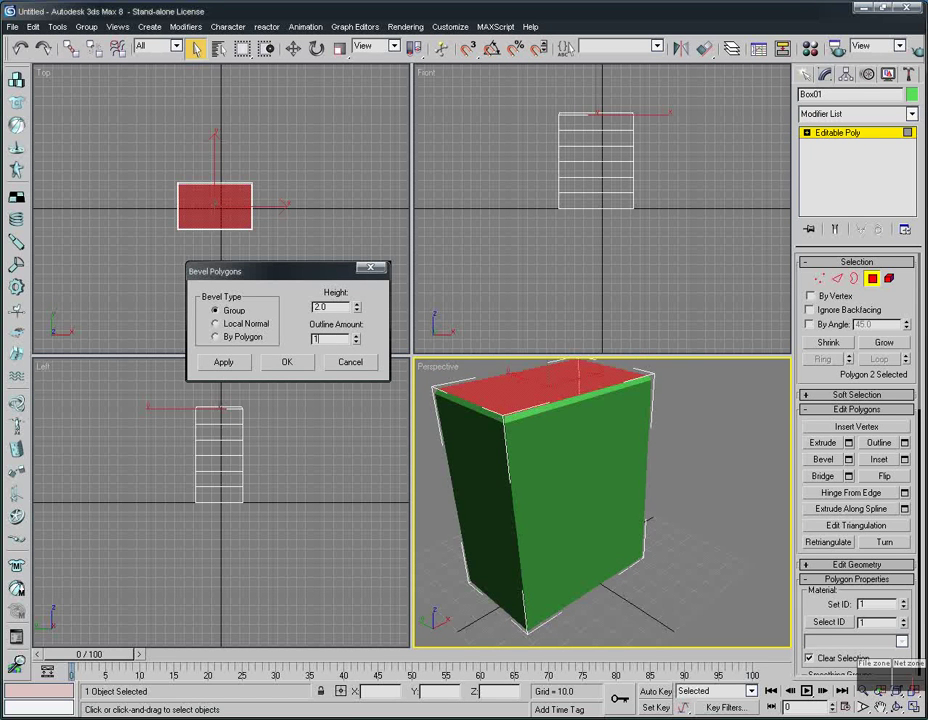
pyautogui.press('Return')
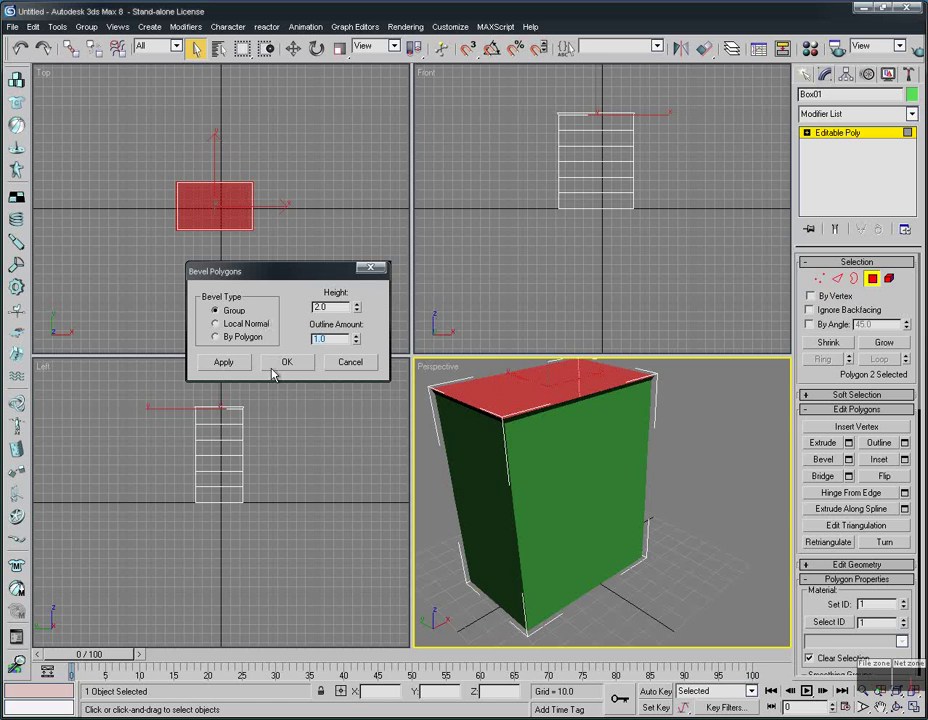
pyautogui.click(283, 366)
# Step: Extrude the box's top polygon as a group with an extrusion height of 1.0
pyautogui.click(880, 707)
pyautogui.moveTo(586, 408); pyautogui.dragTo(600, 444)
pyautogui.scroll(5, 551, 420)
pyautogui.click(897, 707)
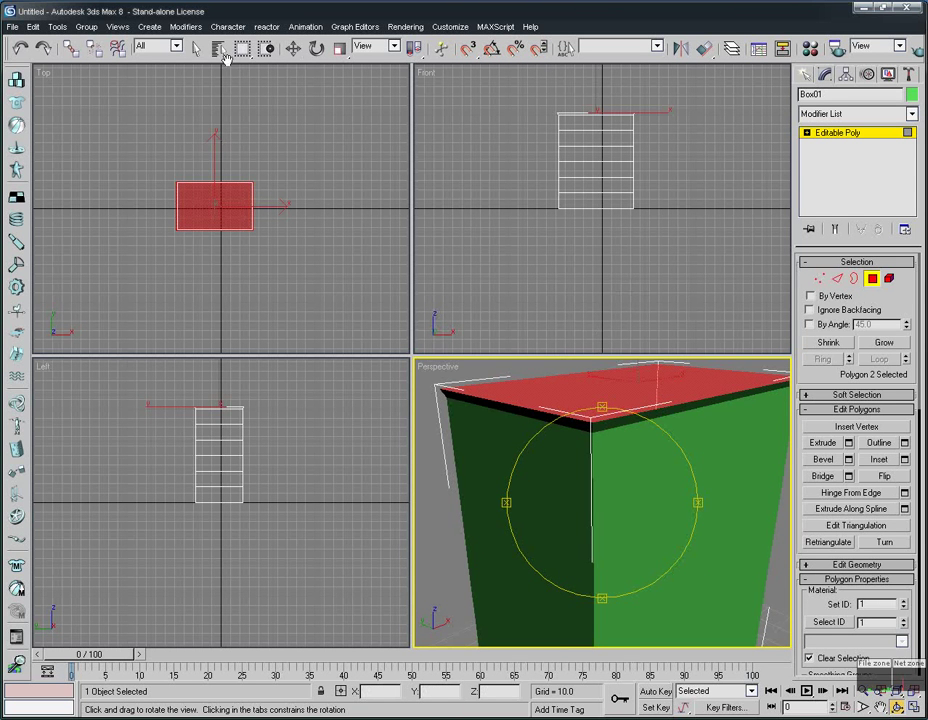
pyautogui.click(293, 48)
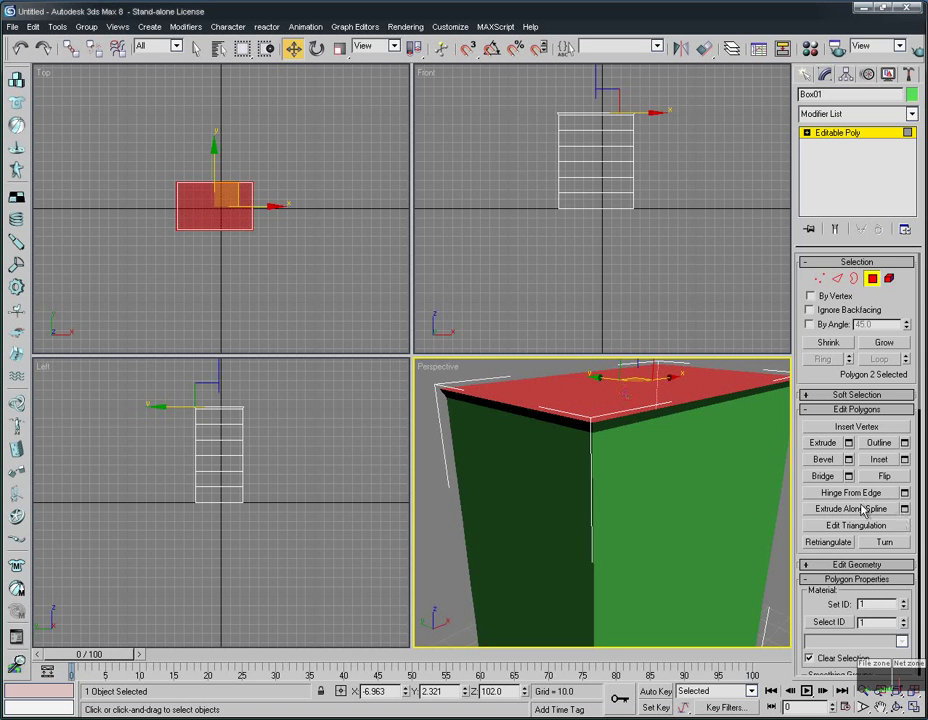
pyautogui.click(848, 443)
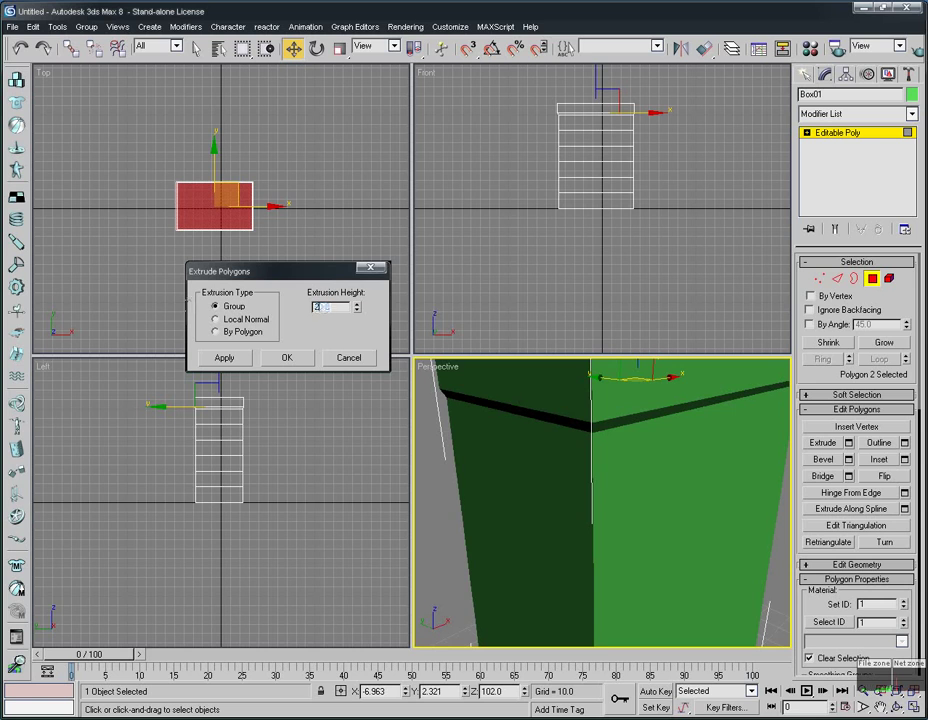
pyautogui.write('2')
pyautogui.press('Return')
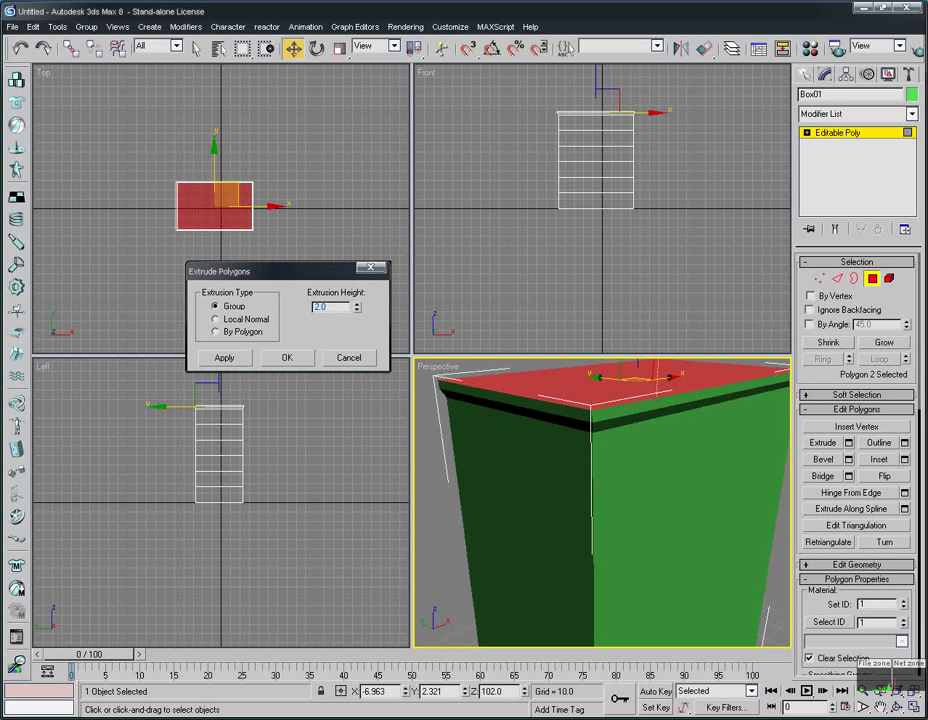
pyautogui.write('1')
pyautogui.press('Return')
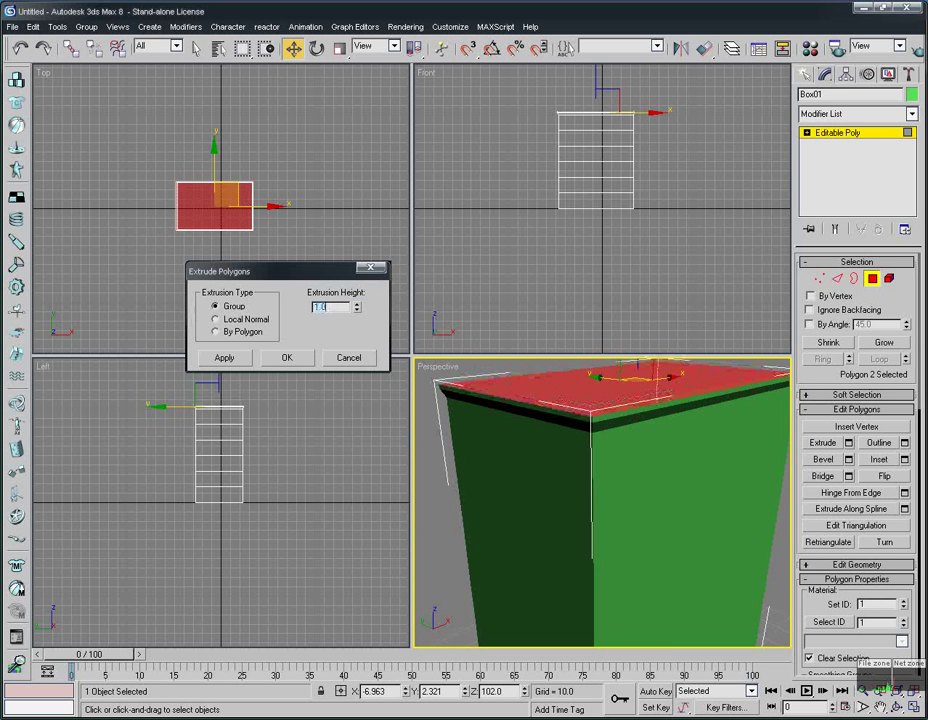
pyautogui.click(292, 360)
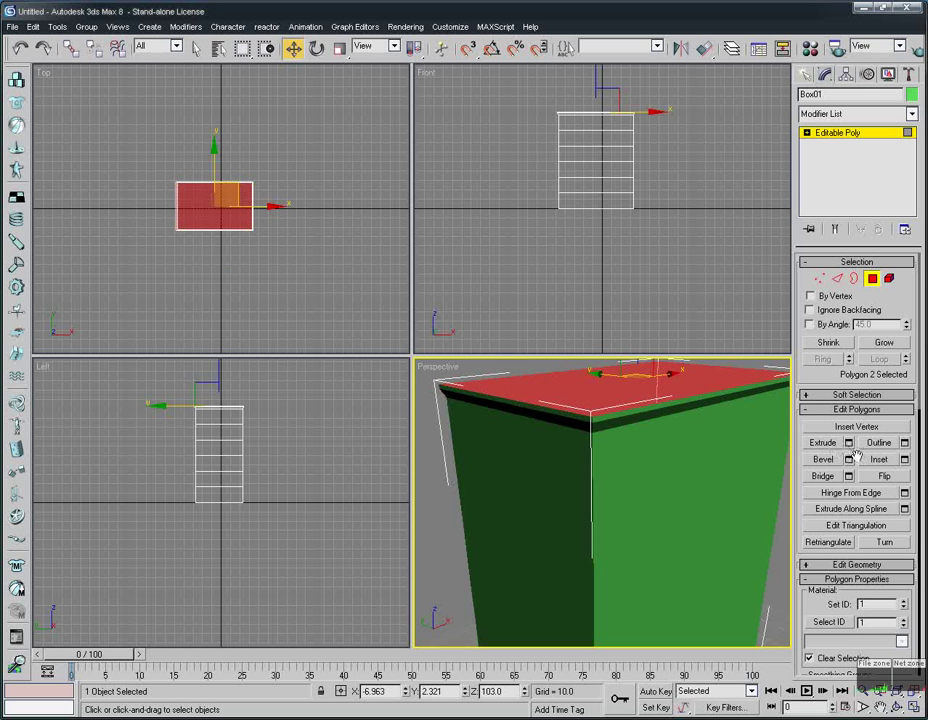
# Step: Bevel the top polygon inward with height 2.0 and outline amount -1.0, and leave polygon editing
pyautogui.keyDown('shift'); pyautogui.click(813, 459); pyautogui.keyUp('shift')
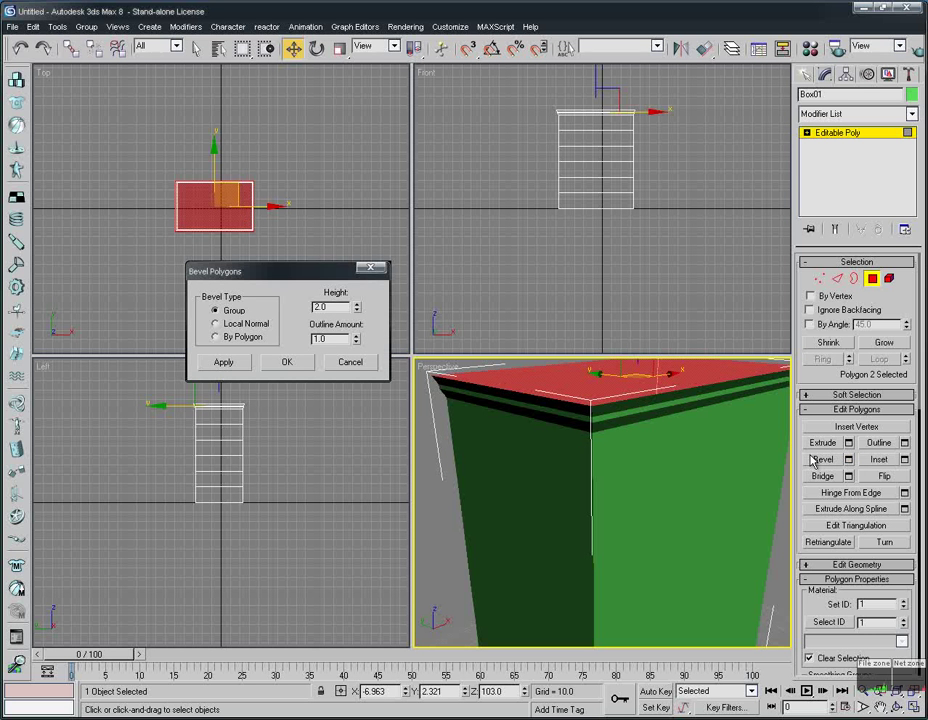
pyautogui.click(318, 338)
pyautogui.press('Return')
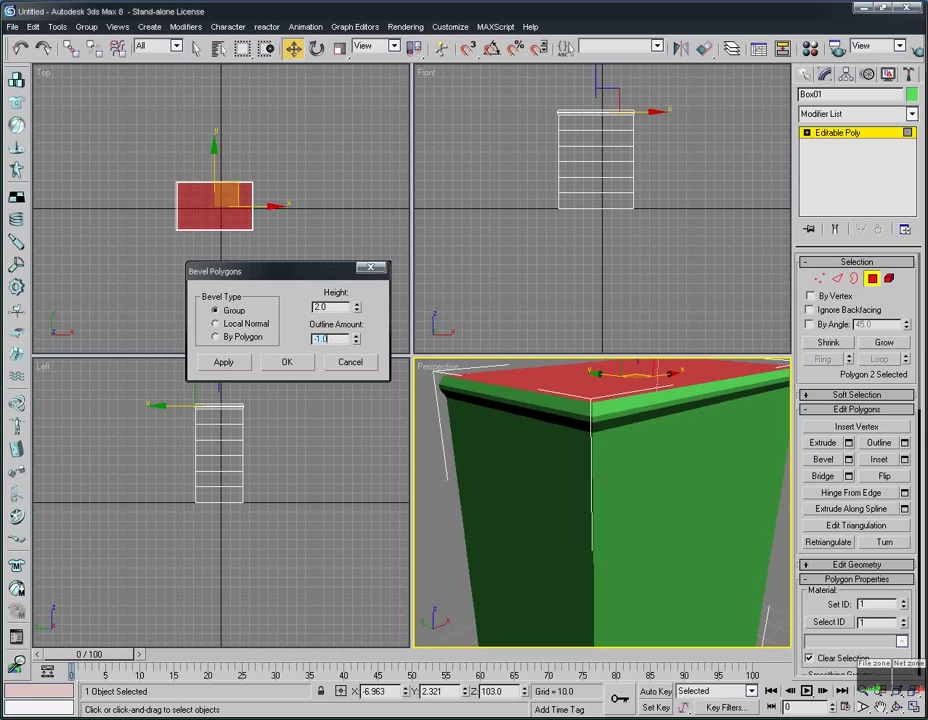
pyautogui.click(300, 364)
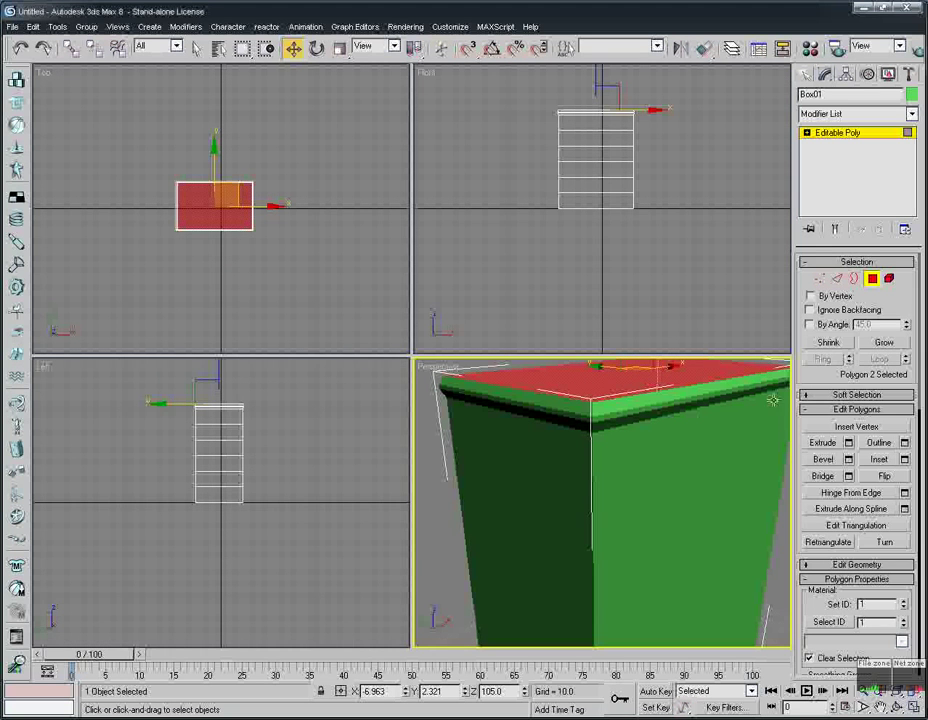
pyautogui.click(872, 278)
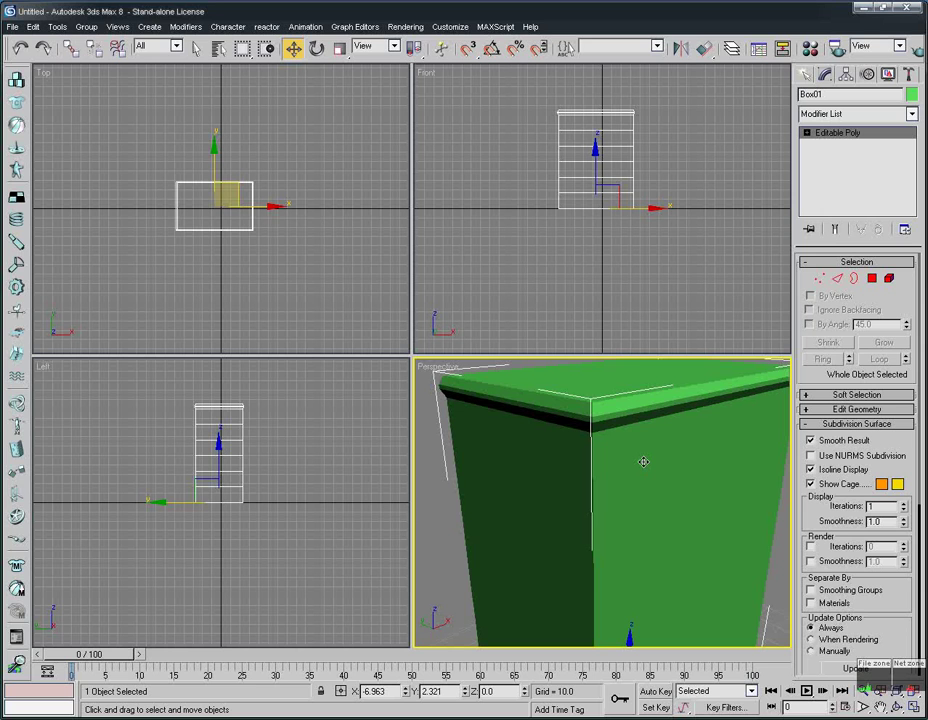
# Step: Show edged faces in the Perspective viewport and select the two horizontal front edges bounding the uppermost section below the rim
pyautogui.press('F4')
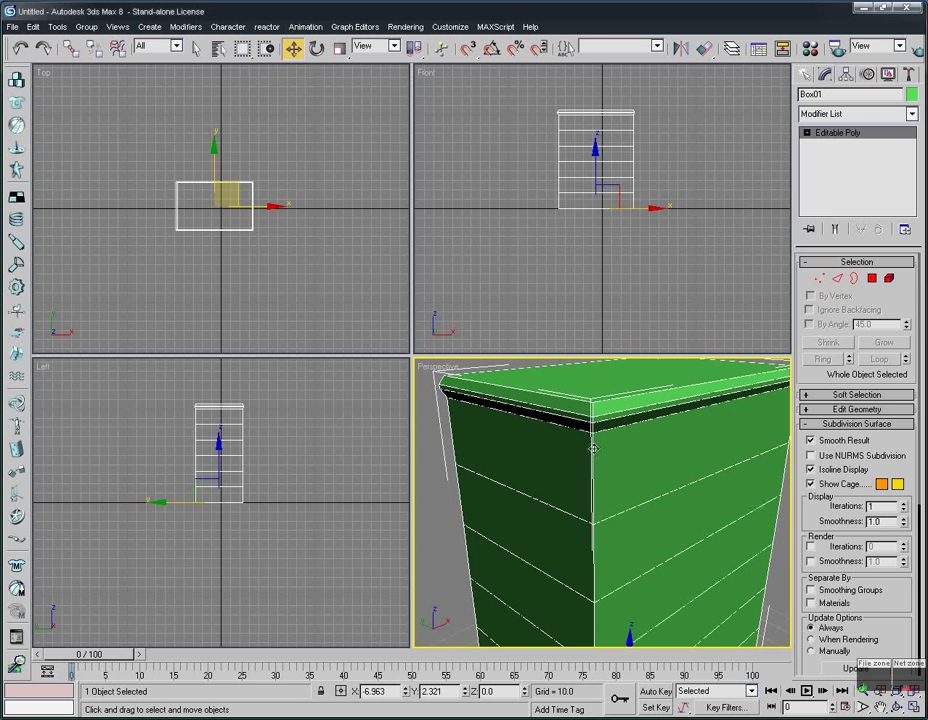
pyautogui.click(838, 278)
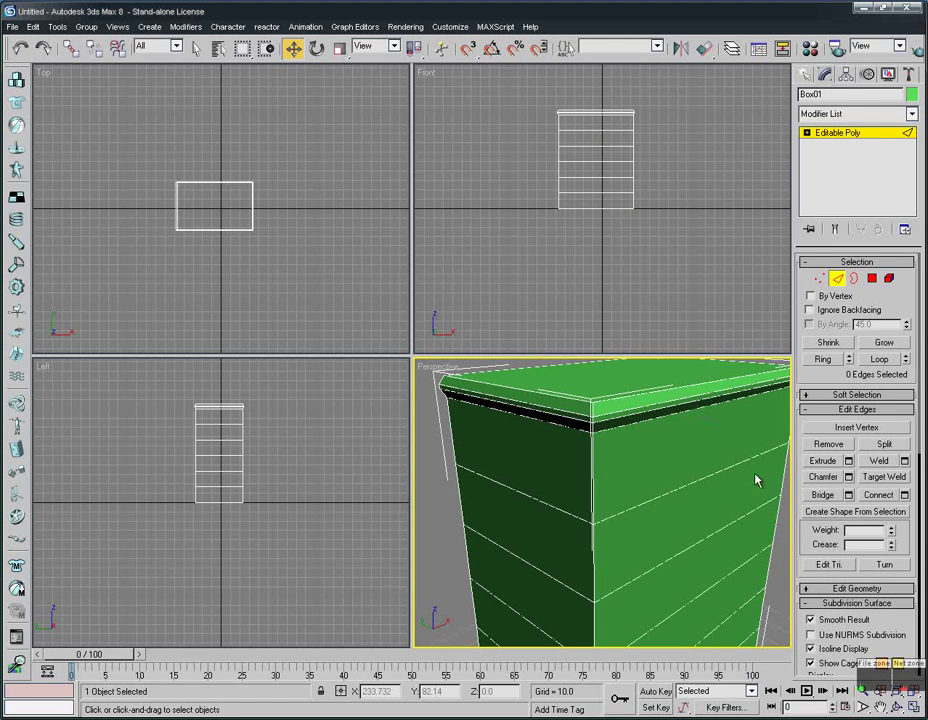
pyautogui.click(672, 414)
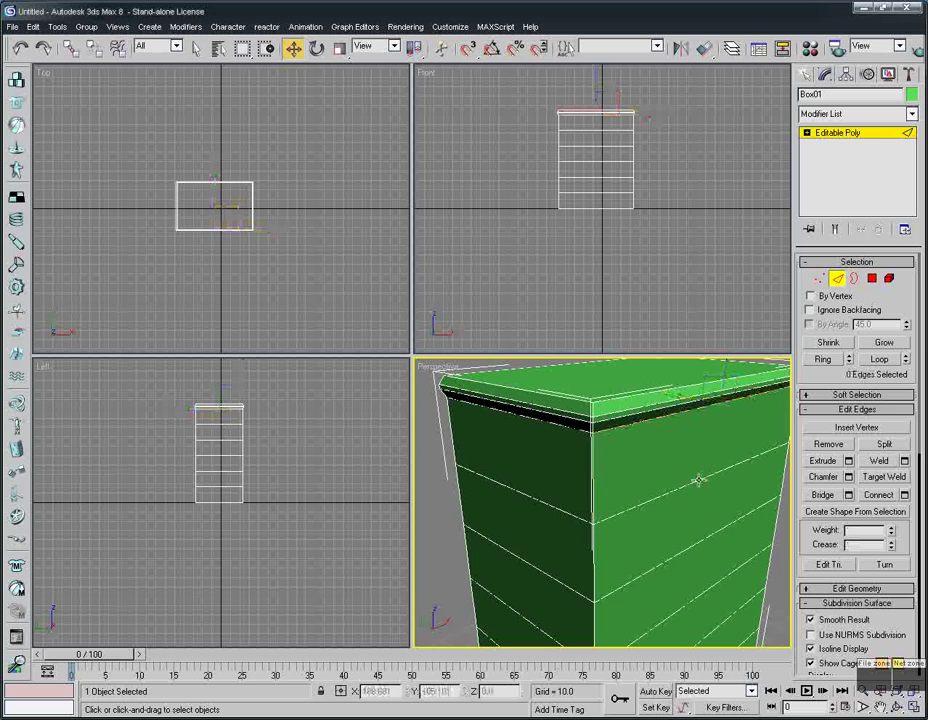
pyautogui.click(698, 480)
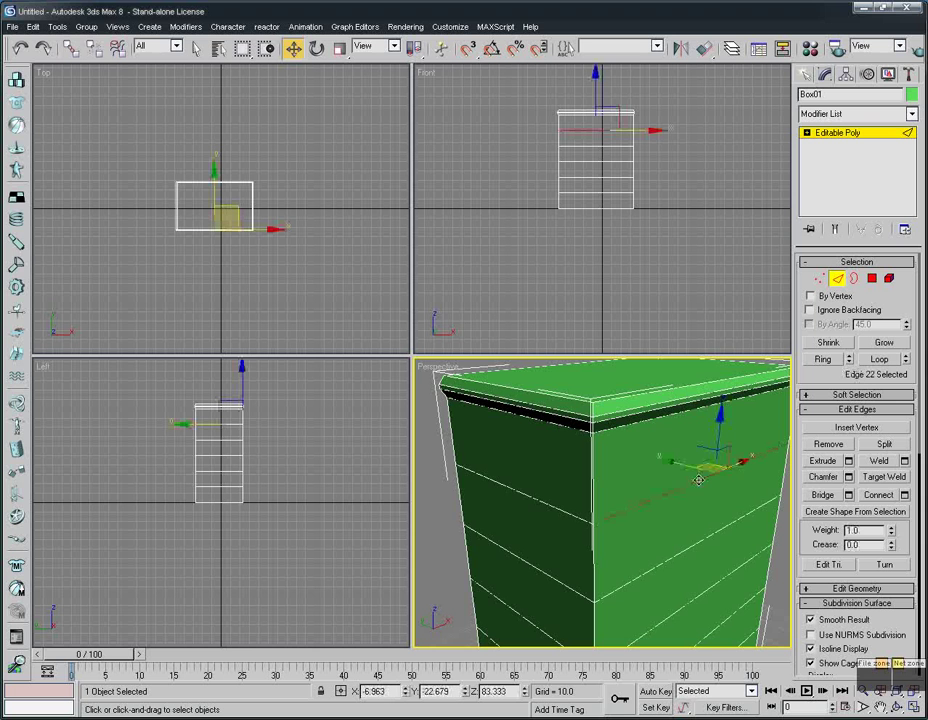
pyautogui.keyDown('ctrl'); pyautogui.click(675, 412); pyautogui.keyUp('ctrl')
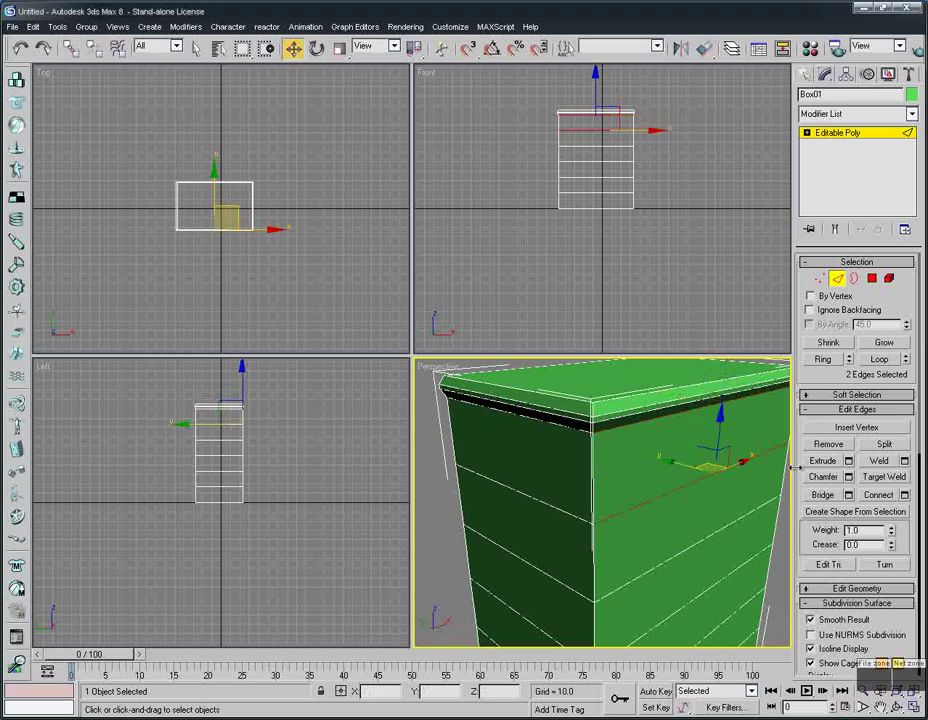
# Step: Connect the two selected front edges with 1 segment, pinch 0 and slide 0, and leave edge editing
pyautogui.click(905, 496)
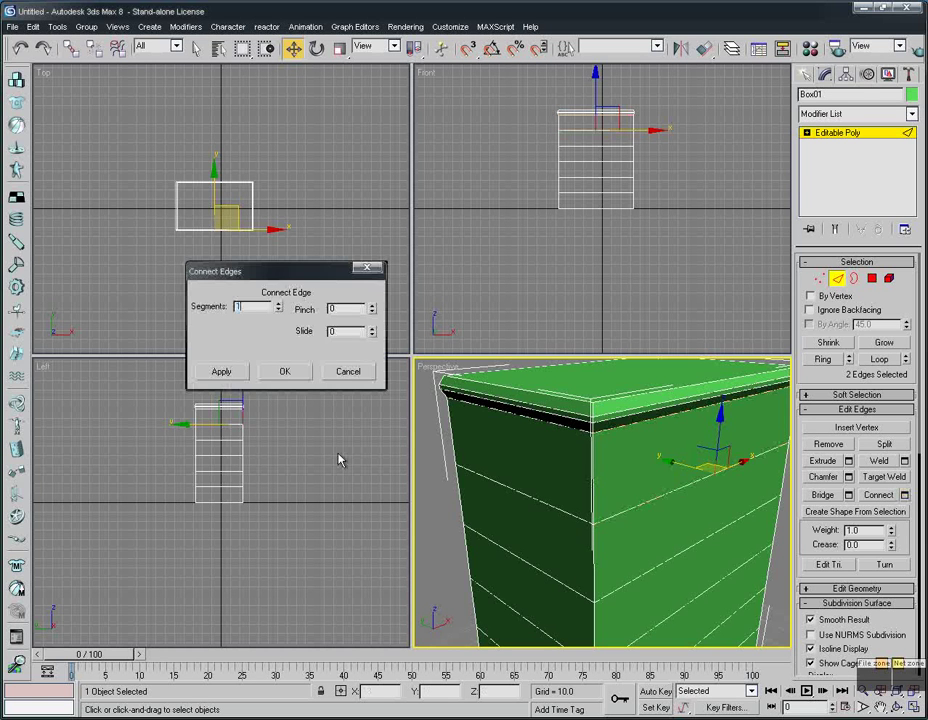
pyautogui.click(896, 707)
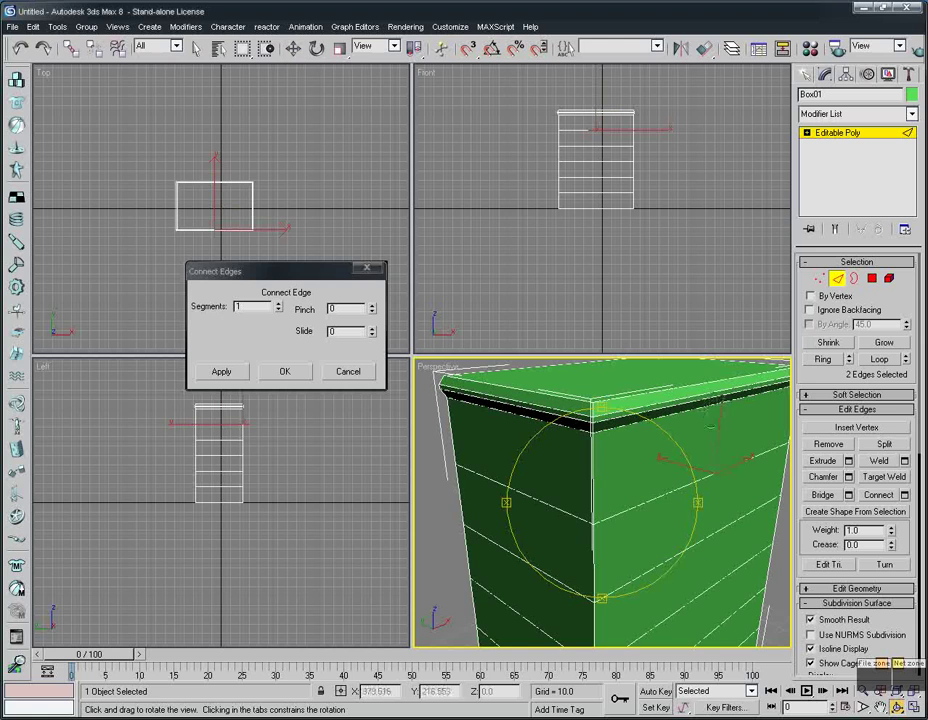
pyautogui.moveTo(694, 559); pyautogui.dragTo(650, 500)
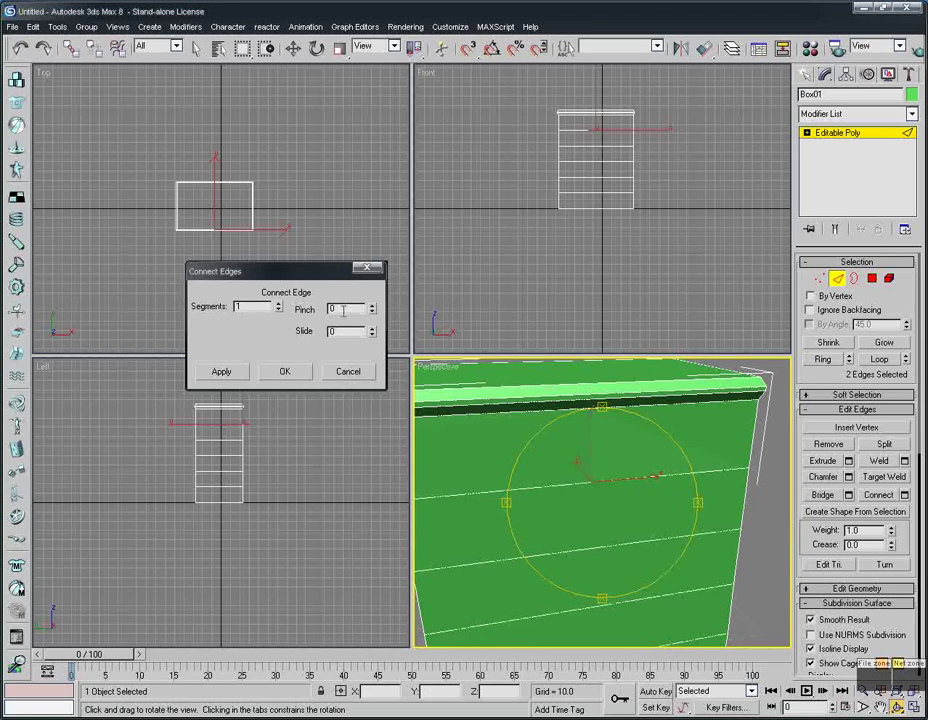
pyautogui.click(284, 371)
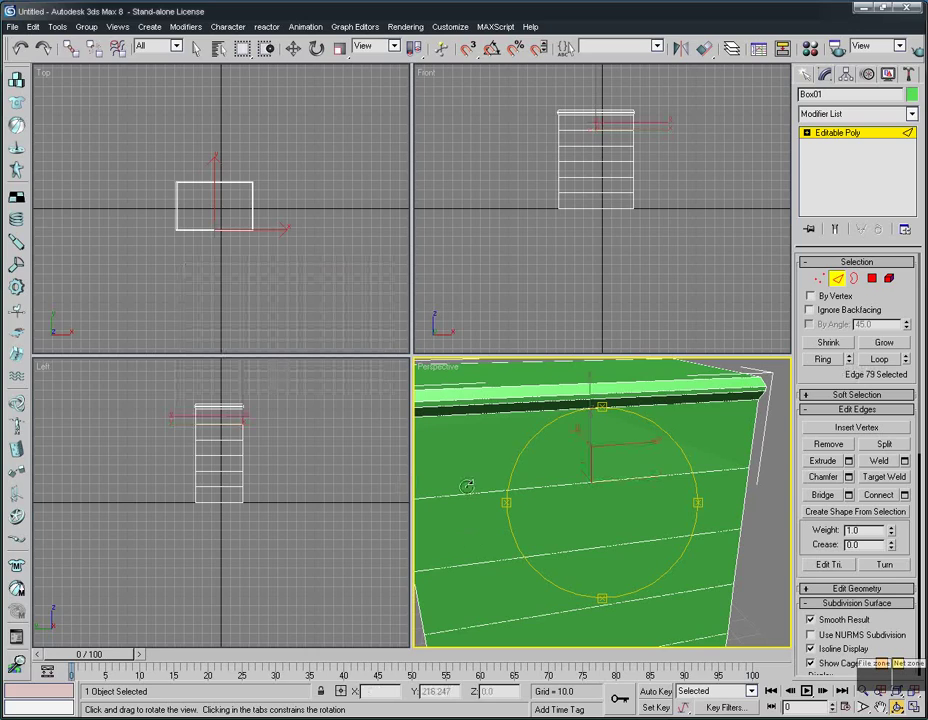
pyautogui.click(837, 278)
pyautogui.press('w')
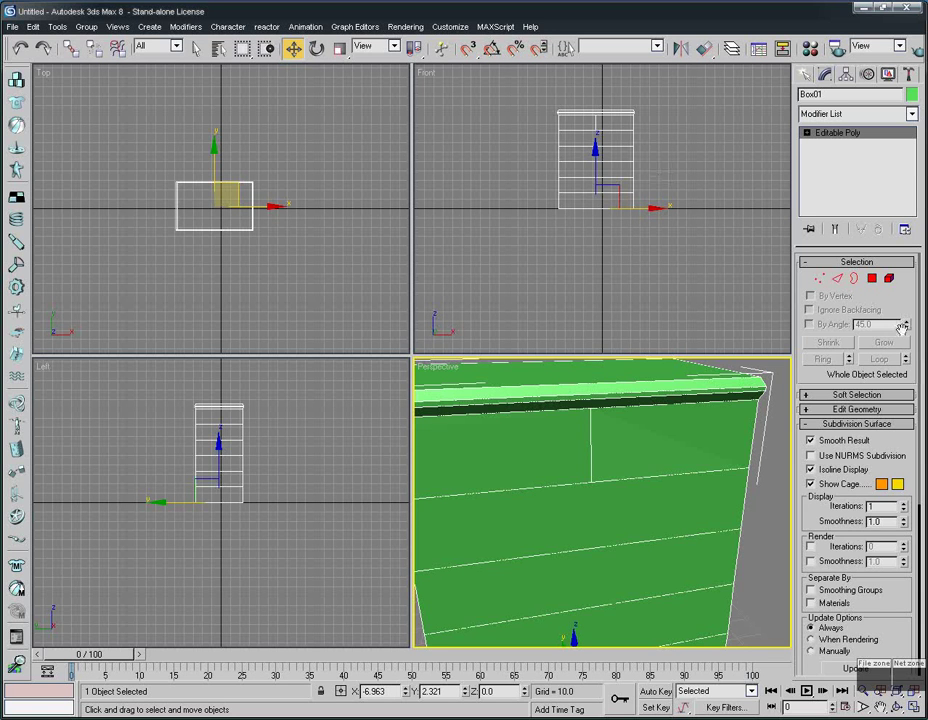
# Step: Select all seven polygons of the box's front face, from the two upper halves down to the lowest section
pyautogui.click(872, 278)
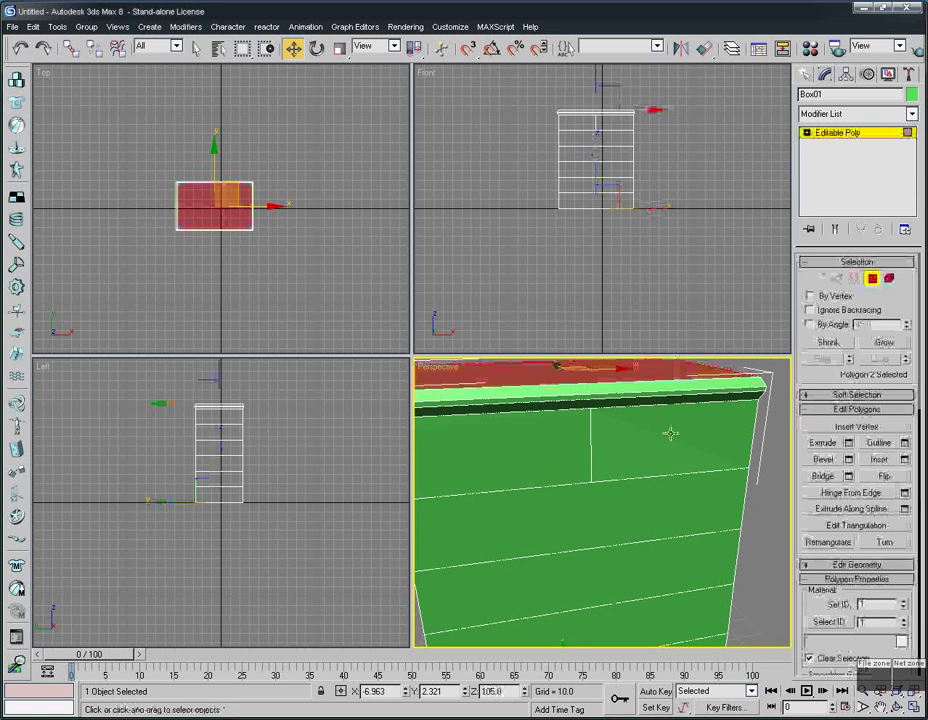
pyautogui.click(667, 432)
pyautogui.keyDown('ctrl'); pyautogui.click(525, 441); pyautogui.keyUp('ctrl')
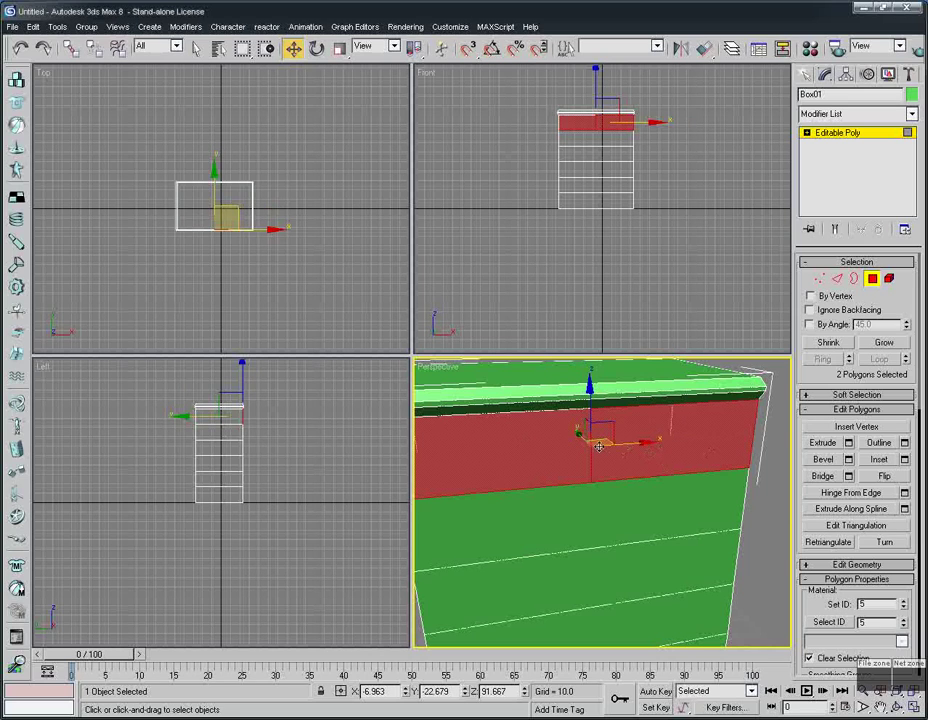
pyautogui.keyDown('ctrl'); pyautogui.click(595, 505); pyautogui.keyUp('ctrl')
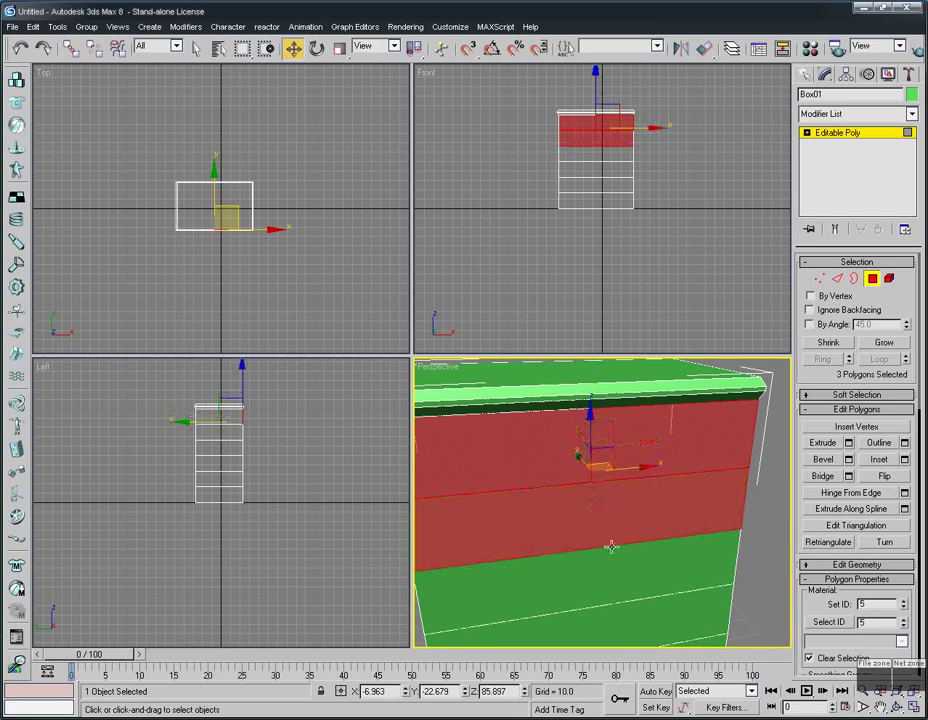
pyautogui.keyDown('ctrl'); pyautogui.click(602, 558); pyautogui.keyUp('ctrl')
pyautogui.keyDown('ctrl'); pyautogui.click(635, 626); pyautogui.keyUp('ctrl')
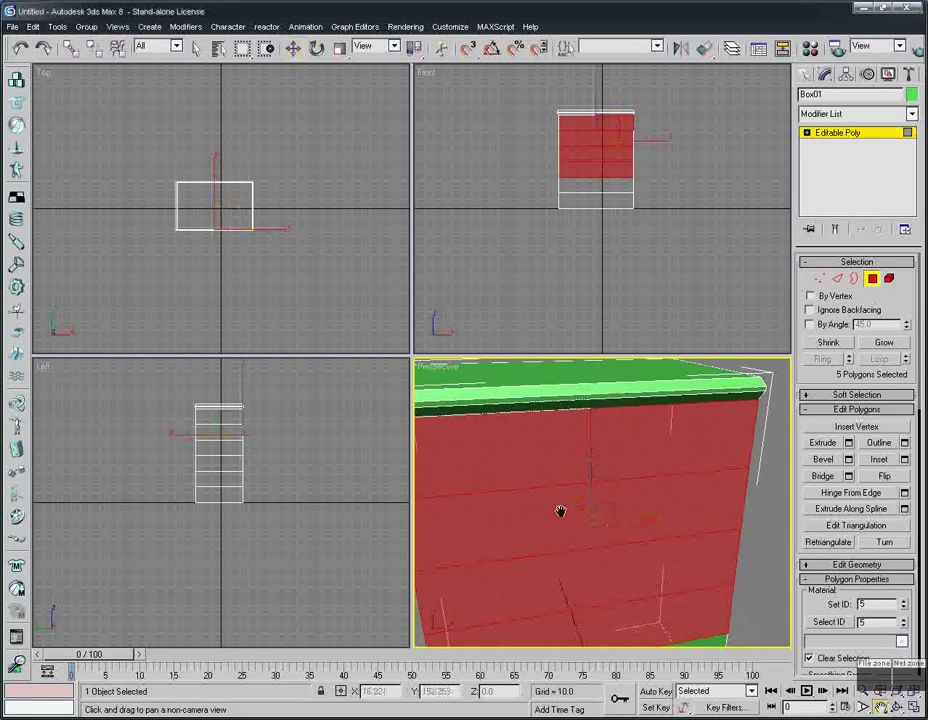
pyautogui.keyDown('alt'); pyautogui.moveTo(450, 370); pyautogui.dragTo(586, 416, button='middle'); pyautogui.keyUp('alt')
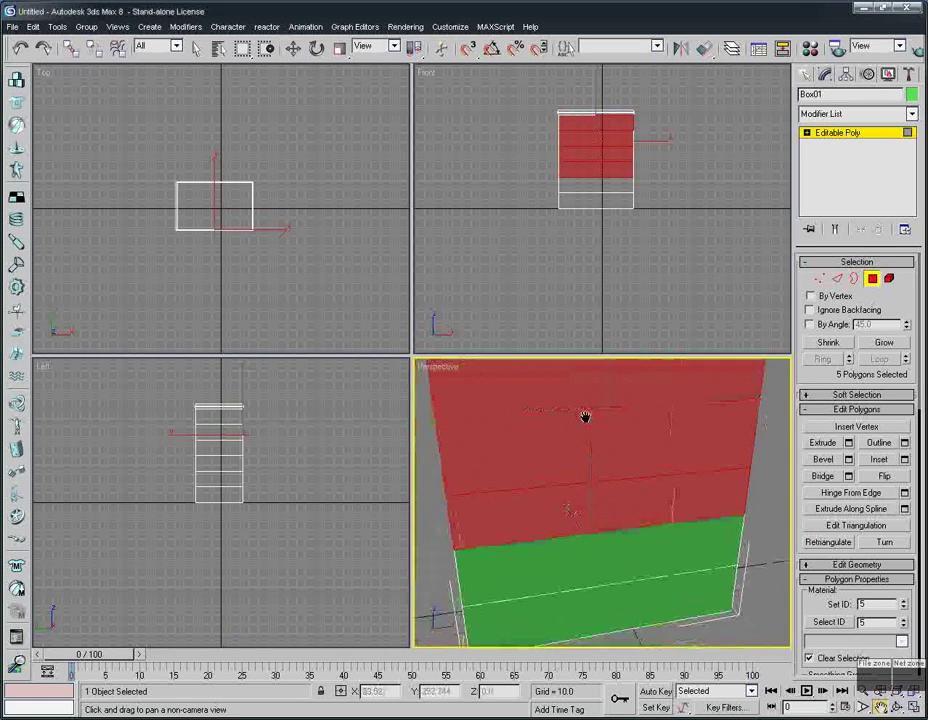
pyautogui.keyDown('ctrl'); pyautogui.click(551, 558); pyautogui.keyUp('ctrl')
pyautogui.keyDown('ctrl'); pyautogui.click(570, 604); pyautogui.keyUp('ctrl')
pyautogui.keyDown('alt'); pyautogui.moveTo(570, 600); pyautogui.dragTo(580, 586, button='middle'); pyautogui.keyUp('alt')
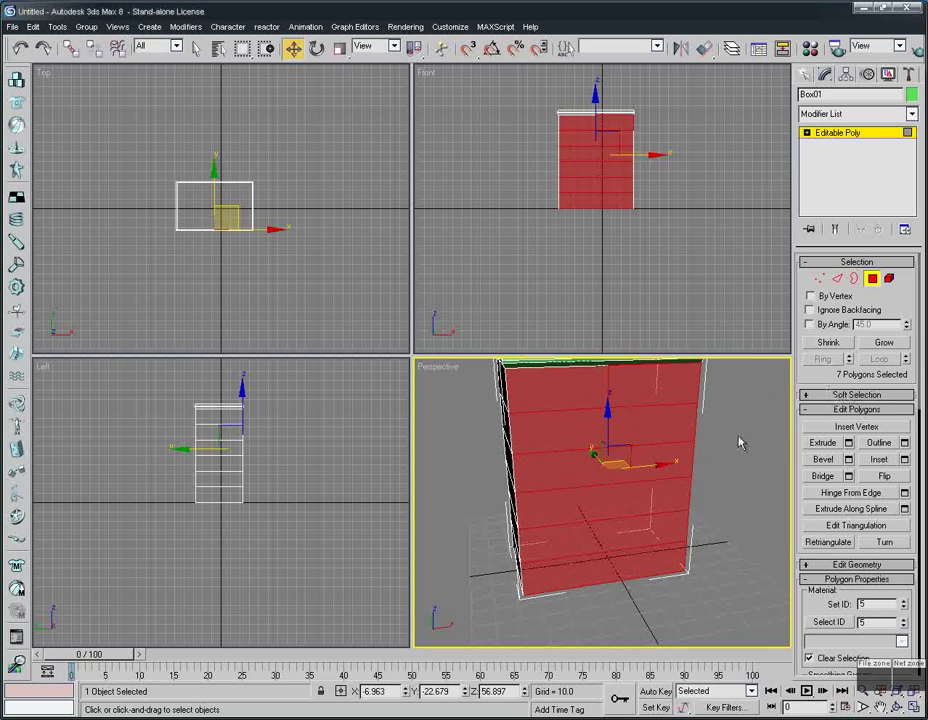
# Step: Inset the selected front polygons individually, using the By Polygon type with an inset amount of 1.0
pyautogui.click(906, 459)
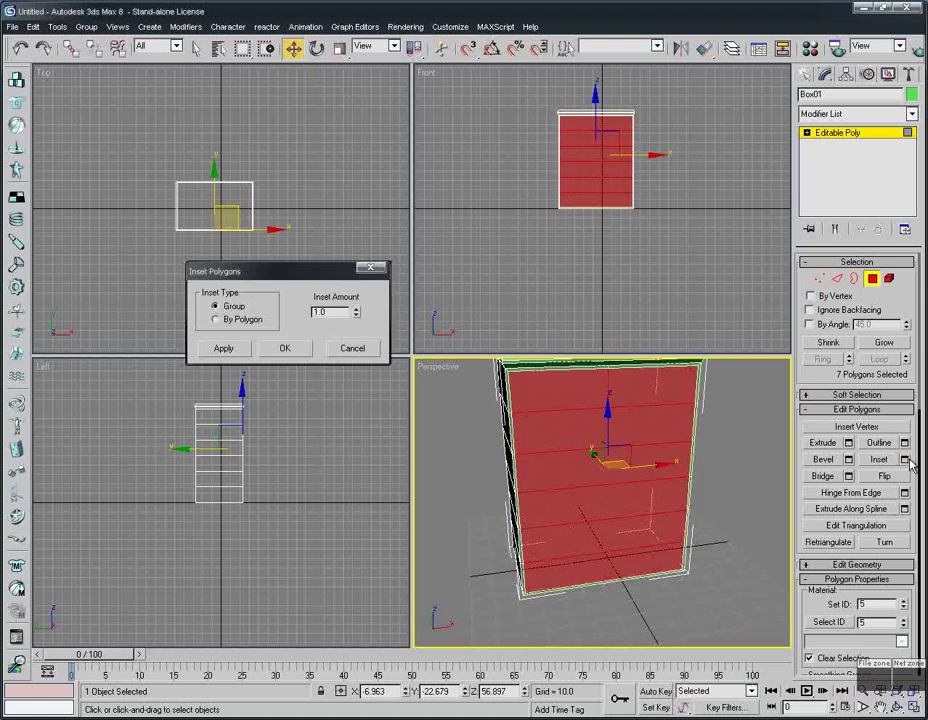
pyautogui.click(217, 320)
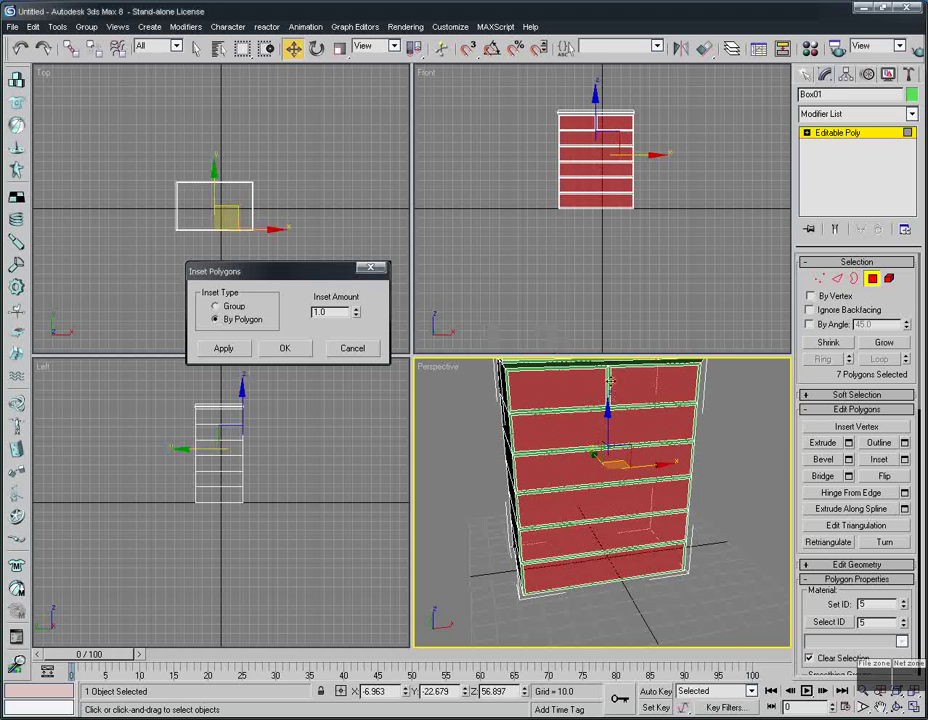
pyautogui.click(226, 306)
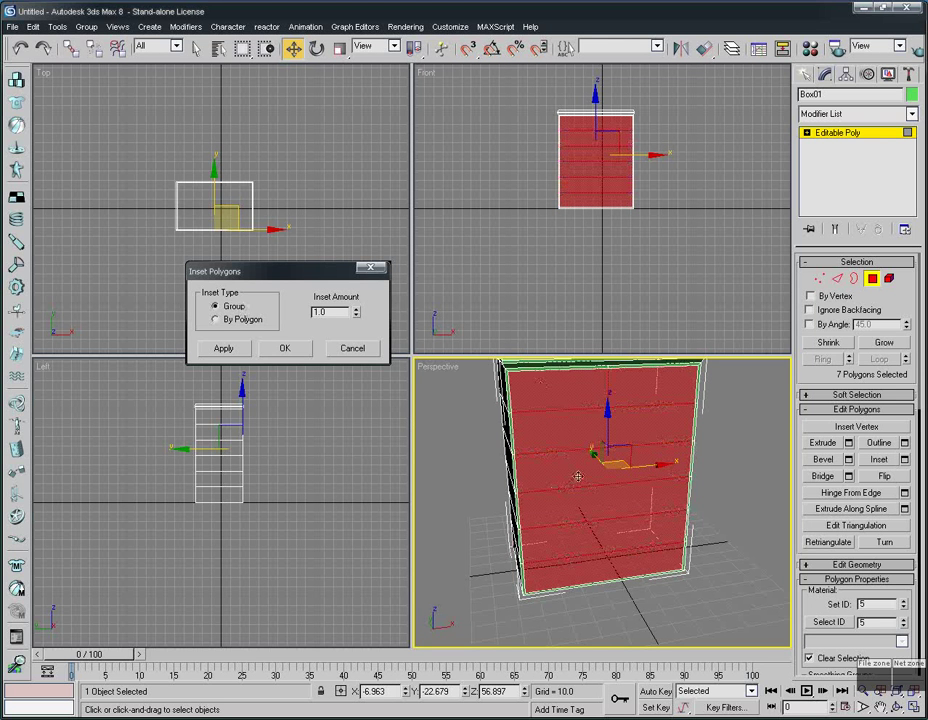
pyautogui.click(236, 322)
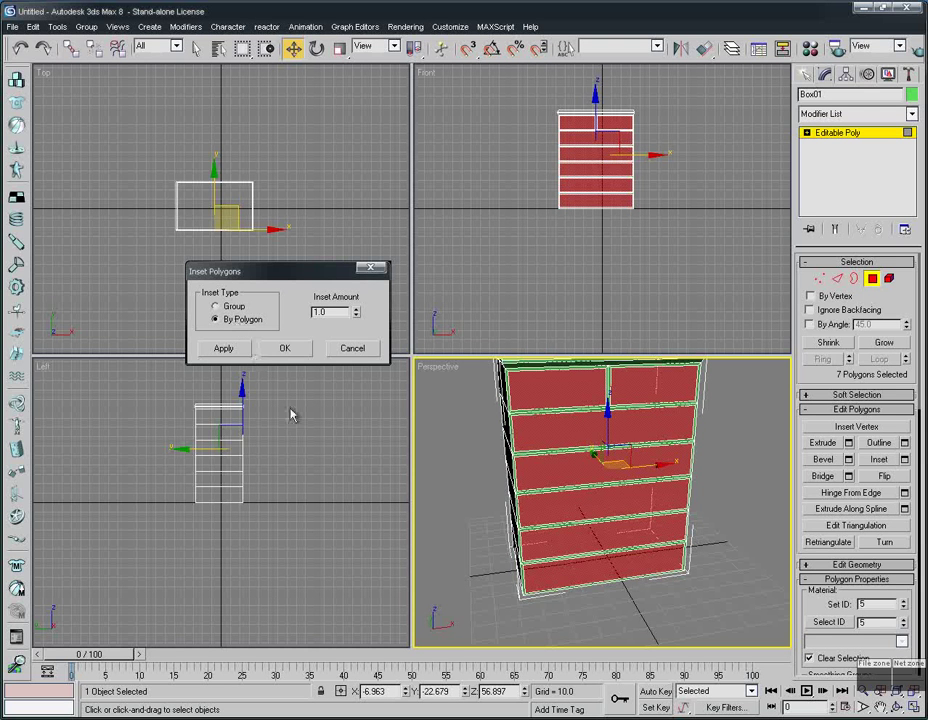
pyautogui.click(287, 348)
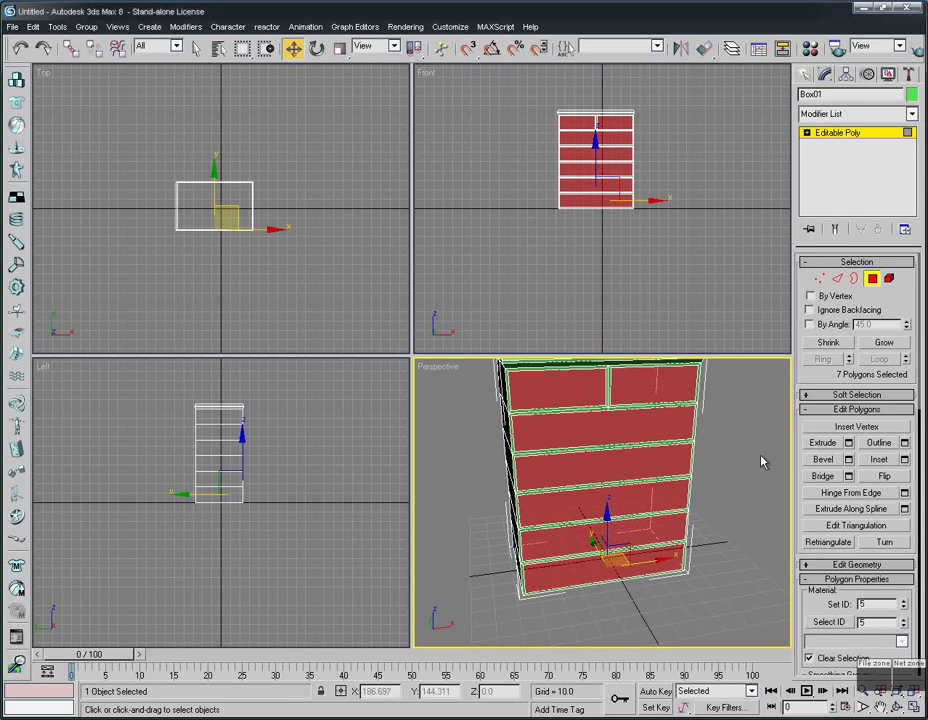
# Step: Extrude the inset front polygons as drawer fronts with a height of 1.0, comparing the extrusion types and keeping Group
pyautogui.click(849, 443)
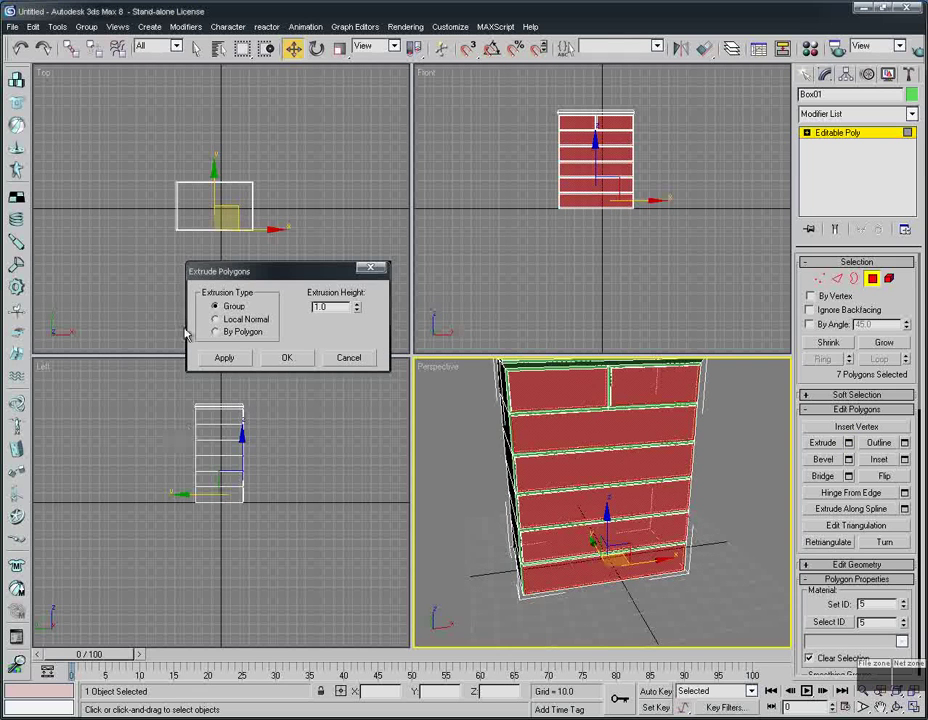
pyautogui.hotkey('ctrl', 'p')
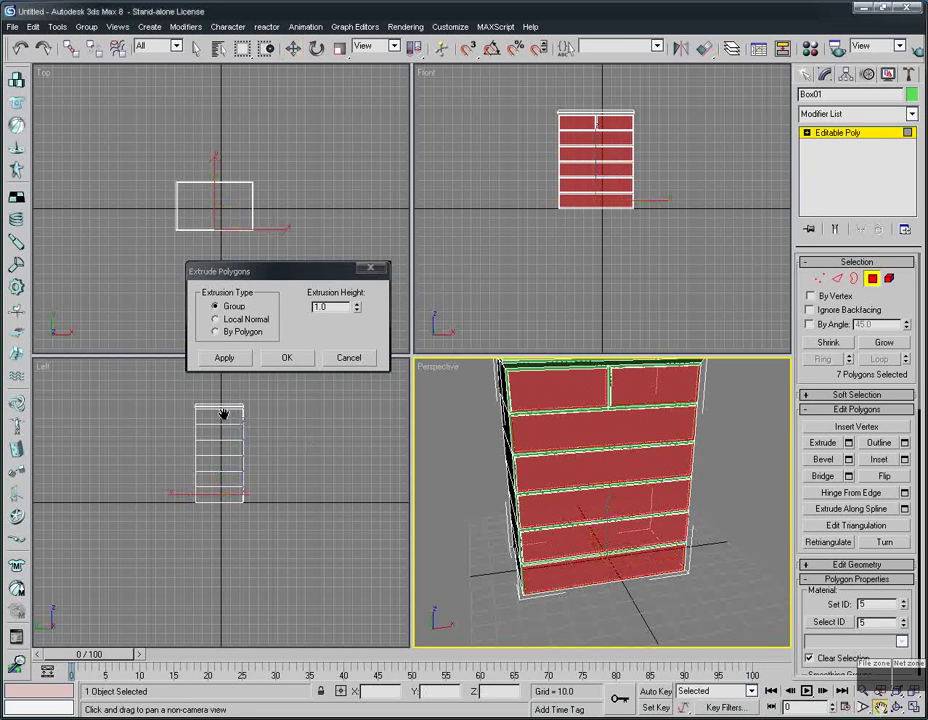
pyautogui.click(217, 437)
pyautogui.scroll(5, 228, 450)
pyautogui.moveTo(228, 450)
pyautogui.mouseDown()
pyautogui.moveTo(217, 489)
pyautogui.moveTo(228, 425)
pyautogui.mouseUp()
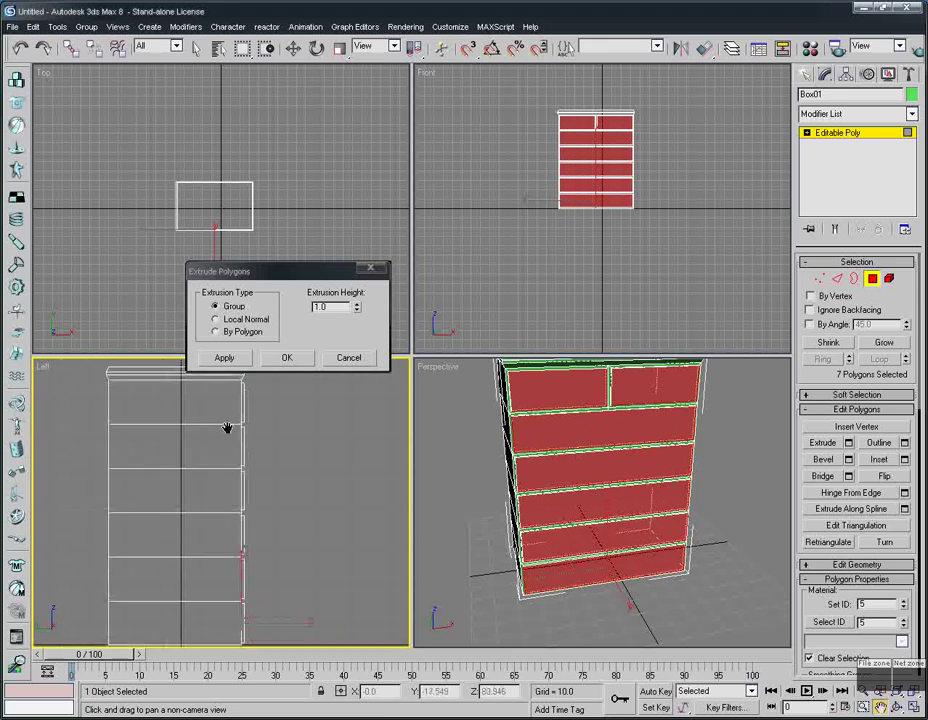
pyautogui.scroll(-2, 220, 445)
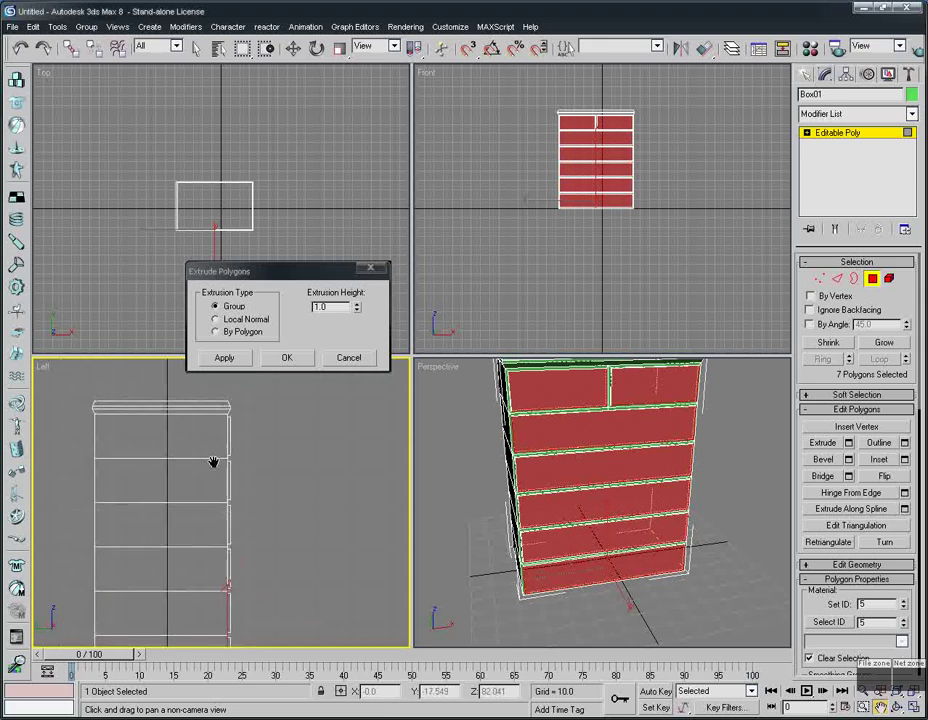
pyautogui.click(250, 332)
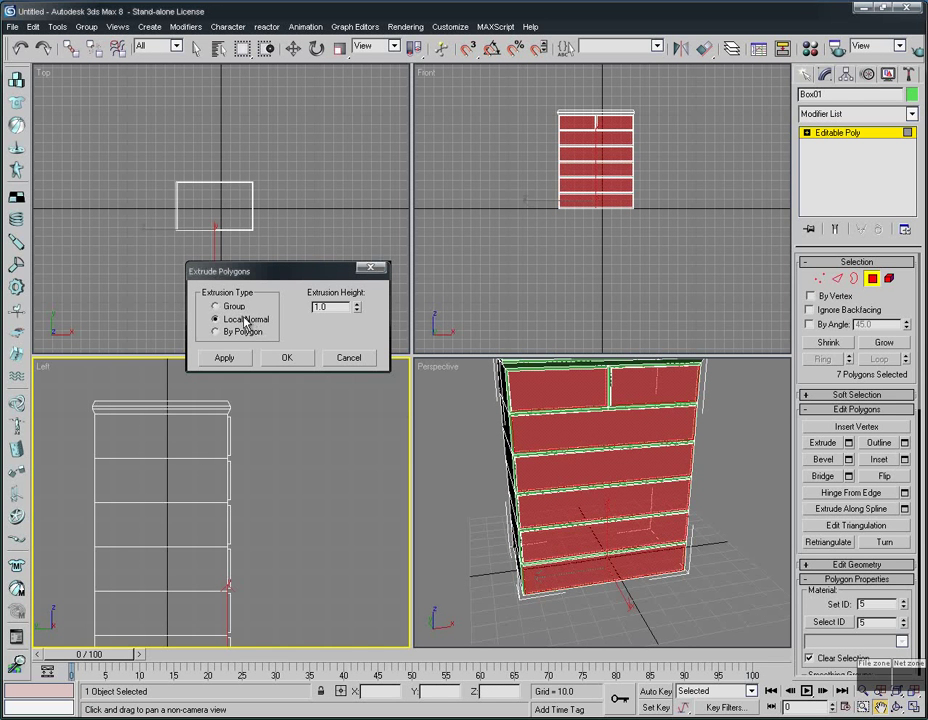
pyautogui.click(231, 332)
pyautogui.click(224, 319)
pyautogui.click(228, 332)
pyautogui.click(225, 307)
pyautogui.click(226, 306)
pyautogui.click(283, 359)
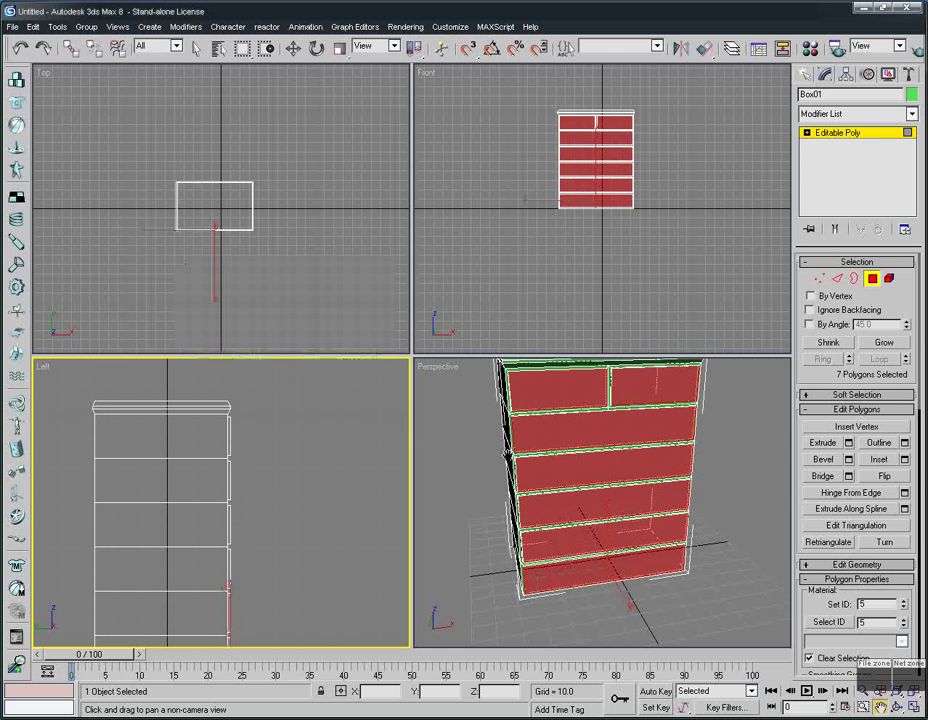
# Step: Switch to edge editing and select all edges of the protruding drawer fronts in the Left viewport
pyautogui.click(837, 278)
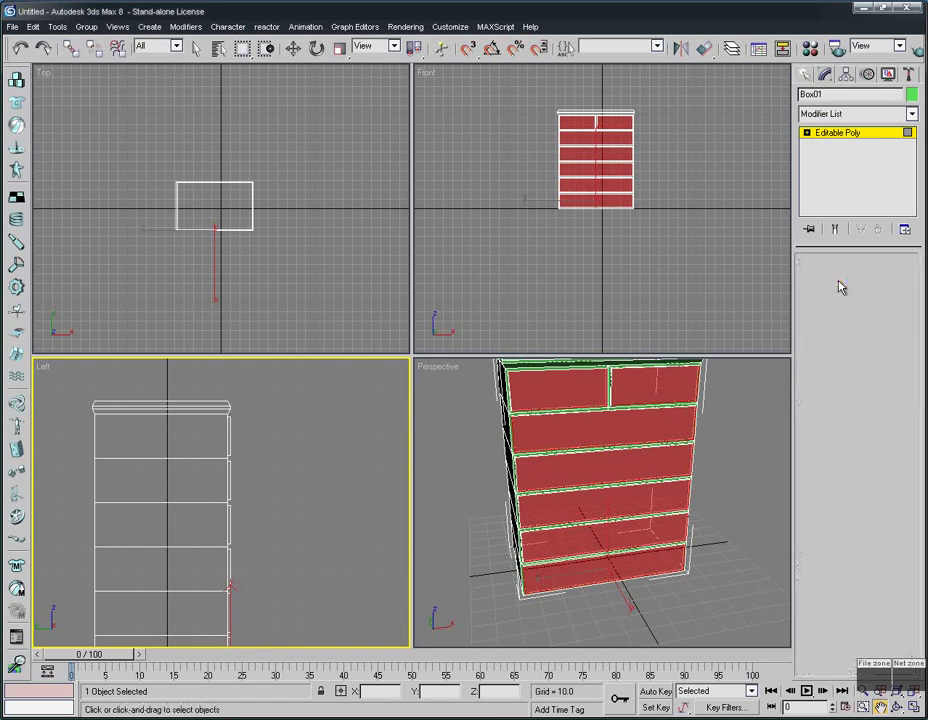
pyautogui.press('w')
pyautogui.click(277, 484)
pyautogui.scroll(-2, 271, 470)
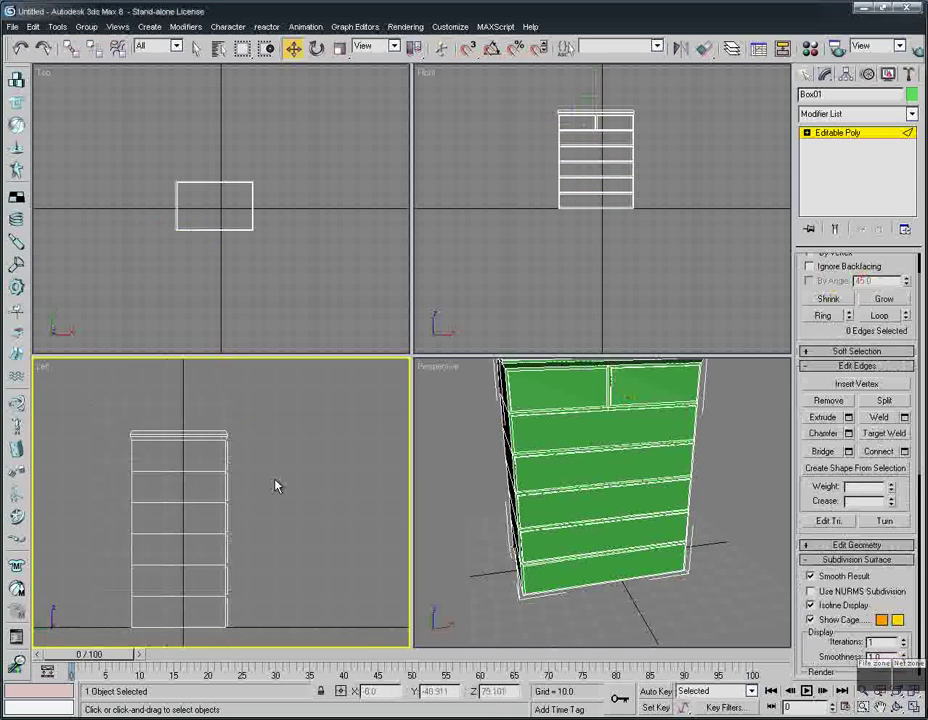
pyautogui.moveTo(245, 441); pyautogui.dragTo(226, 641)
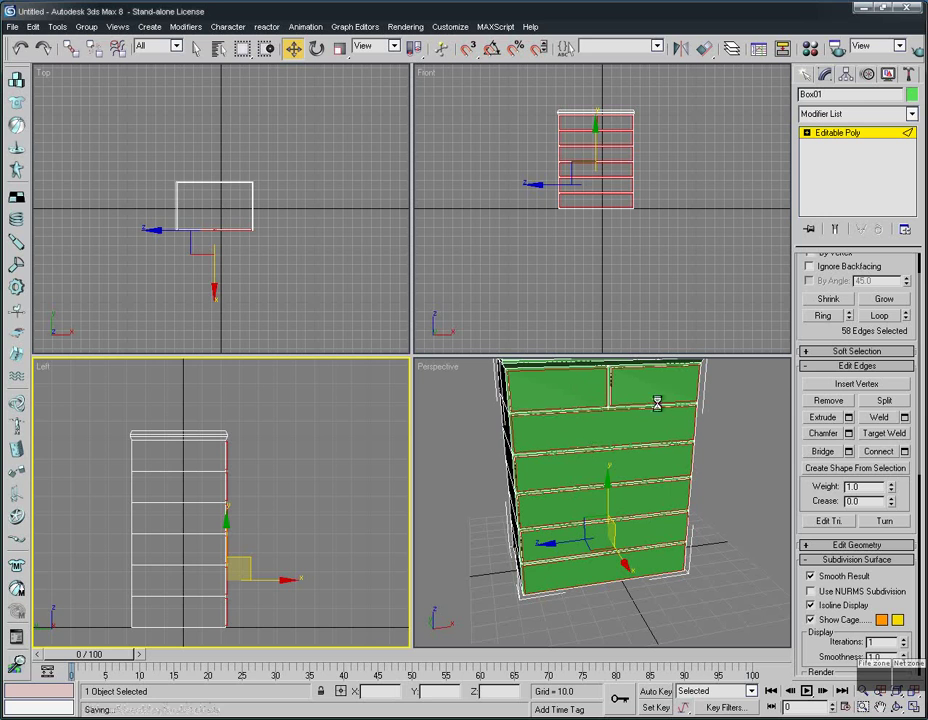
# Step: Chamfer the selected drawer-front edges by 0.5 and leave edge editing
pyautogui.click(849, 433)
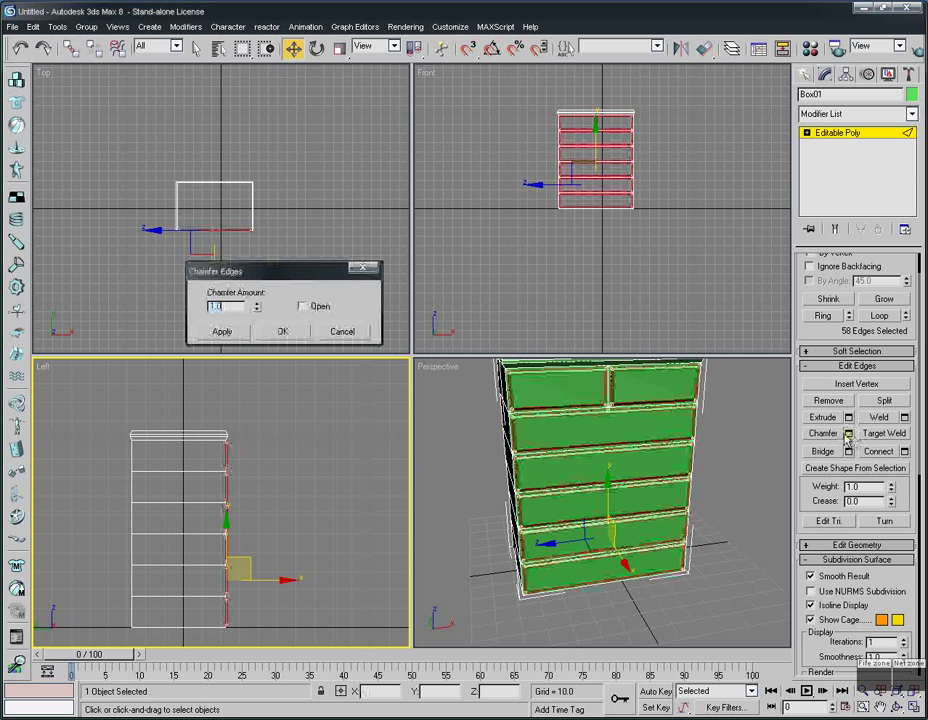
pyautogui.click(879, 706)
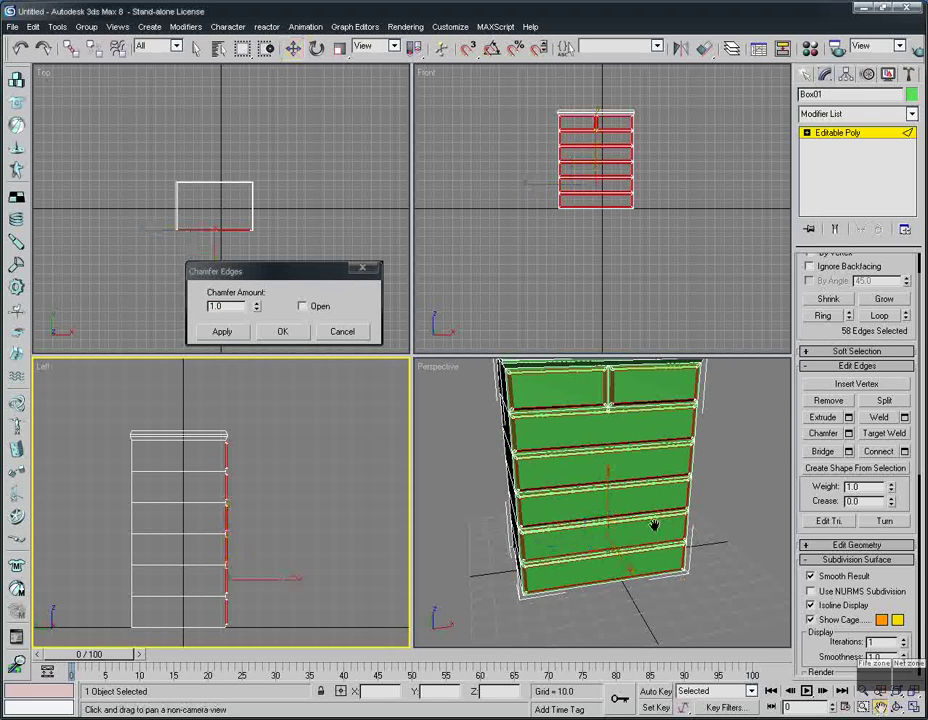
pyautogui.scroll(6, 626, 506)
pyautogui.scroll(-3, 613, 455)
pyautogui.scroll(-3, 612, 463)
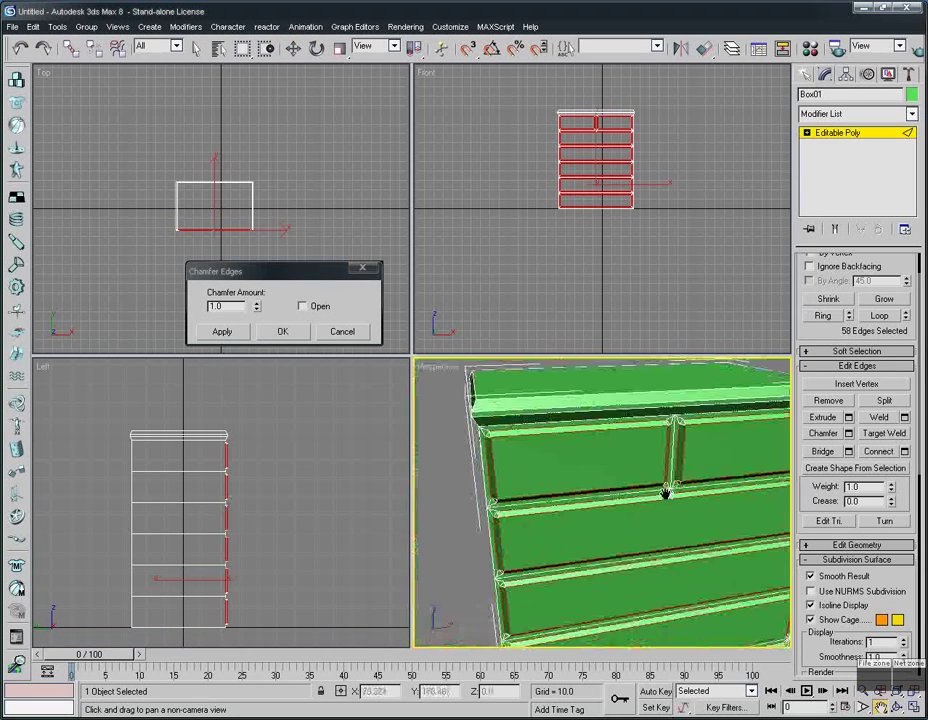
pyautogui.doubleClick(212, 306)
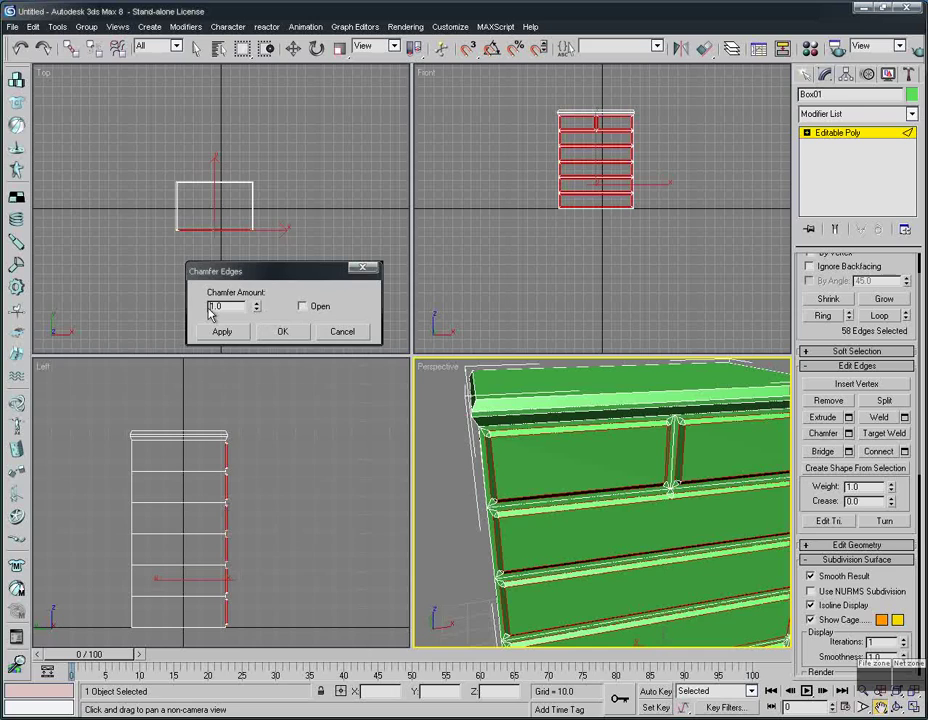
pyautogui.press('Return')
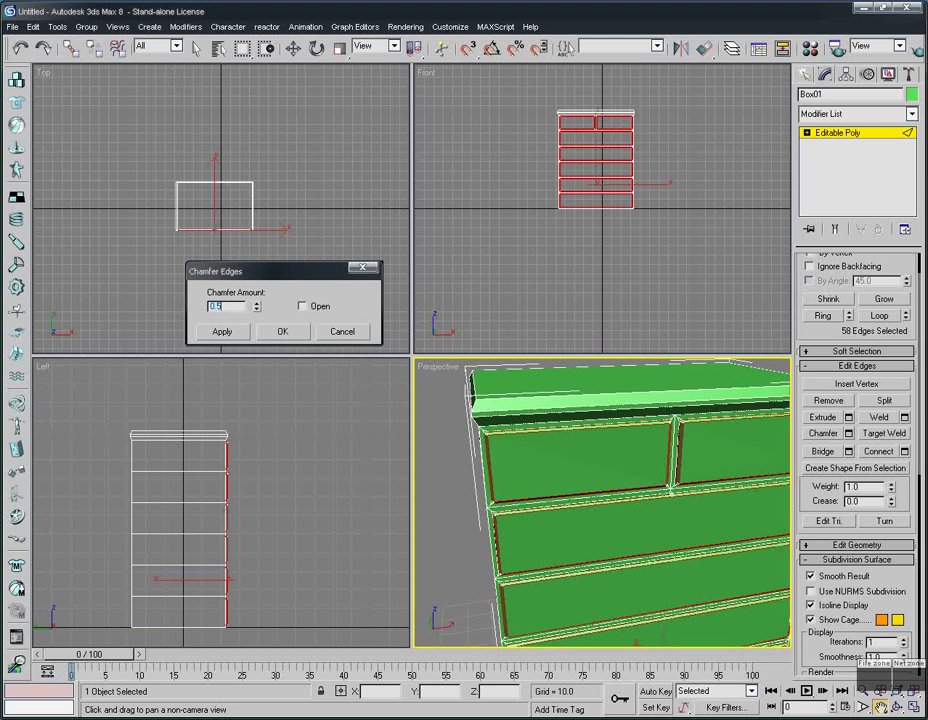
pyautogui.click(283, 332)
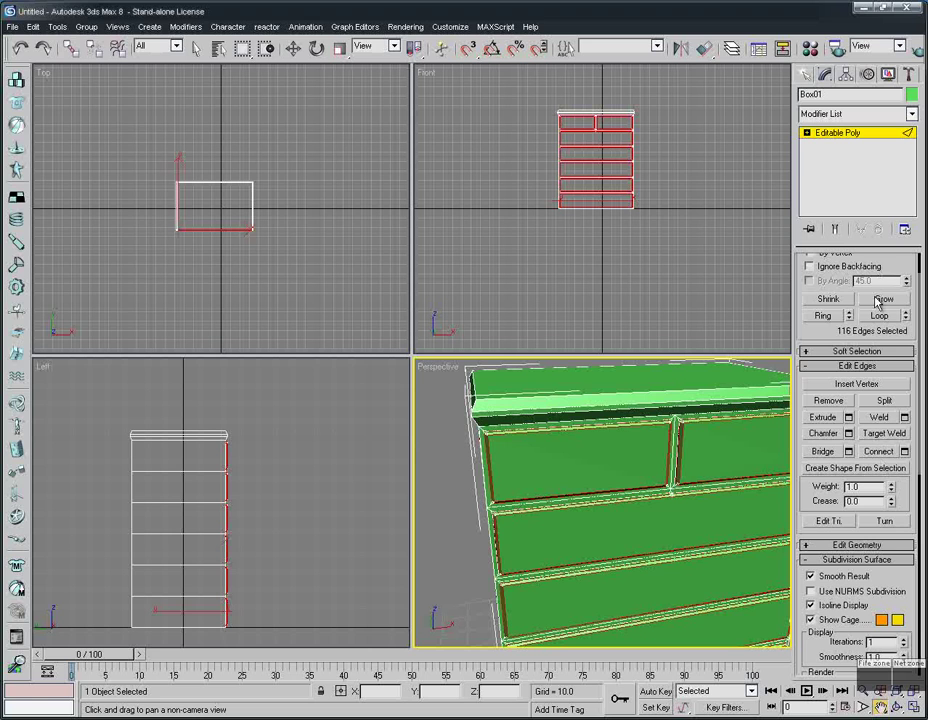
pyautogui.scroll(3, 885, 300)
pyautogui.click(837, 277)
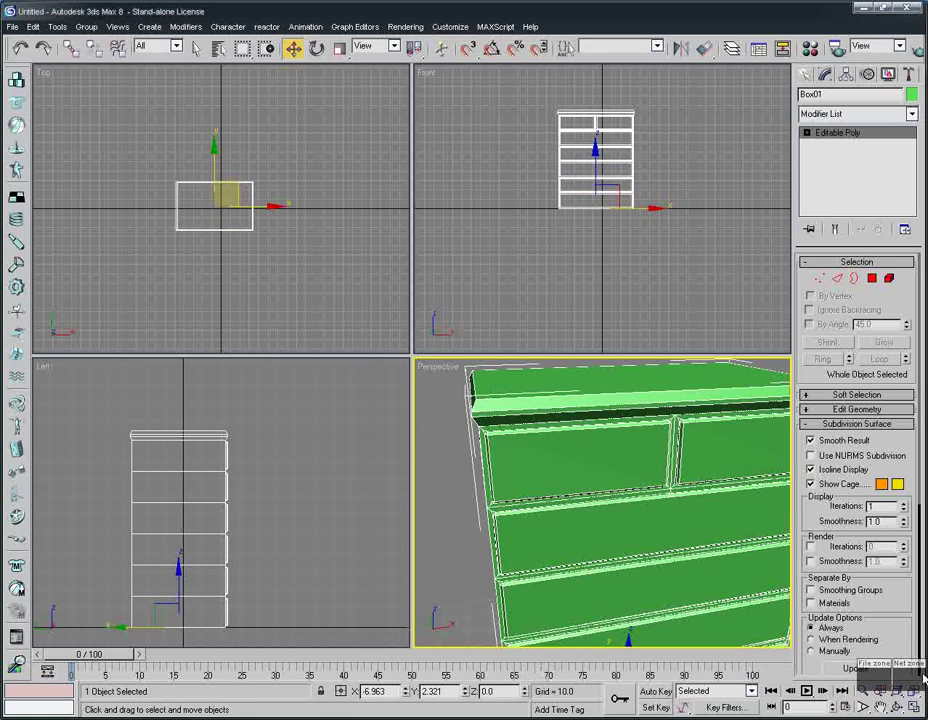
# Step: Render the whole chest of drawers from an angled Perspective view, inspect the result and close the render window
pyautogui.hotkey('ctrl', 'r')
pyautogui.moveTo(535, 388); pyautogui.dragTo(660, 448)
pyautogui.moveTo(617, 413); pyautogui.dragTo(700, 470)
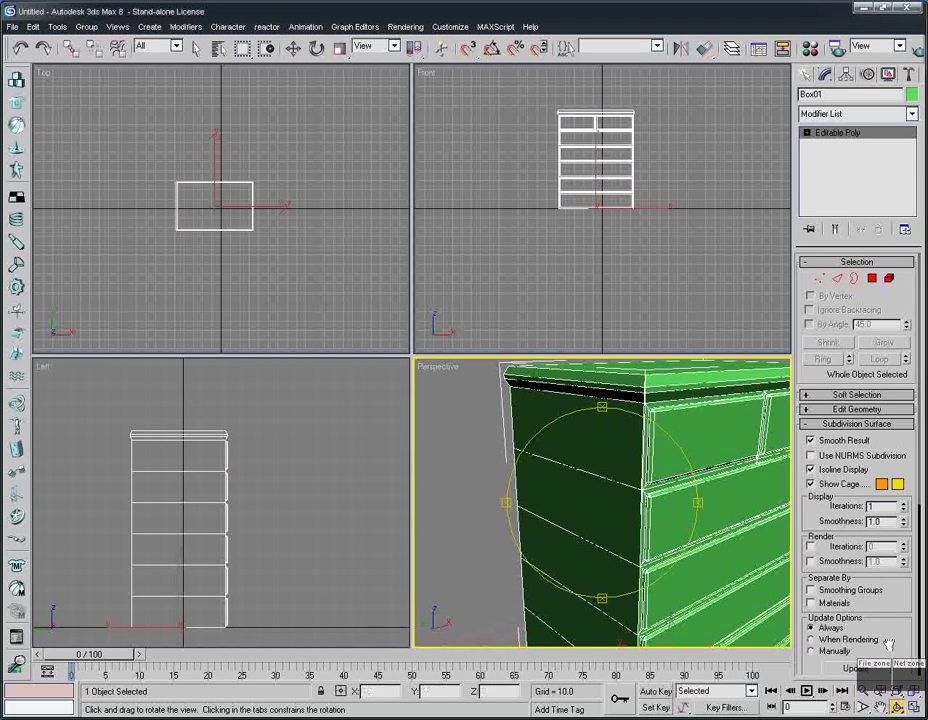
pyautogui.click(880, 706)
pyautogui.scroll(-5, 607, 524)
pyautogui.scroll(-2, 600, 462)
pyautogui.hotkey('shift', 'q')
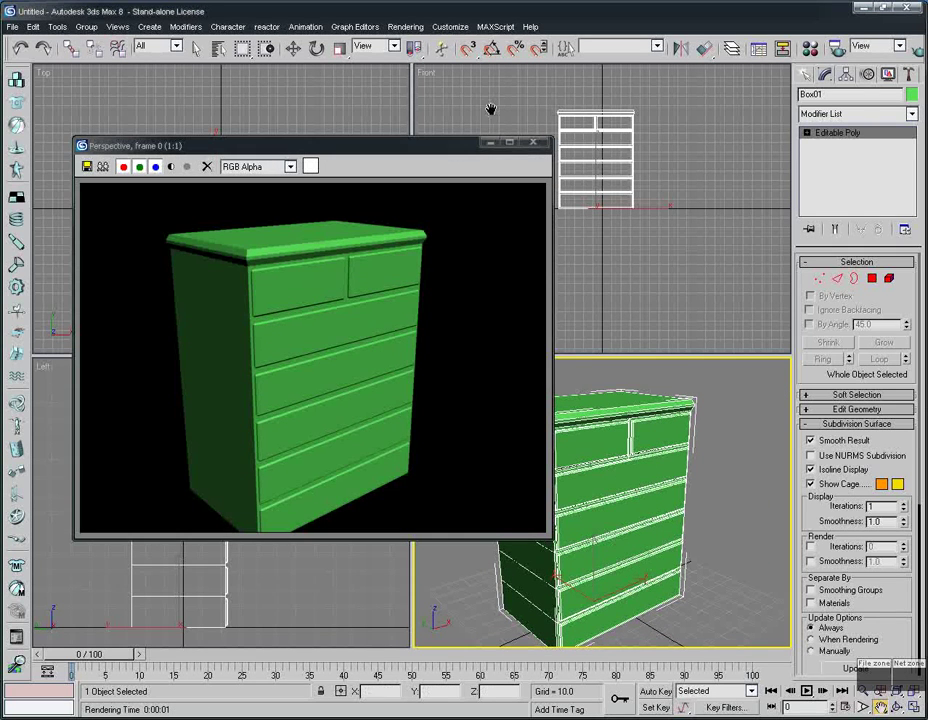
pyautogui.click(533, 143)
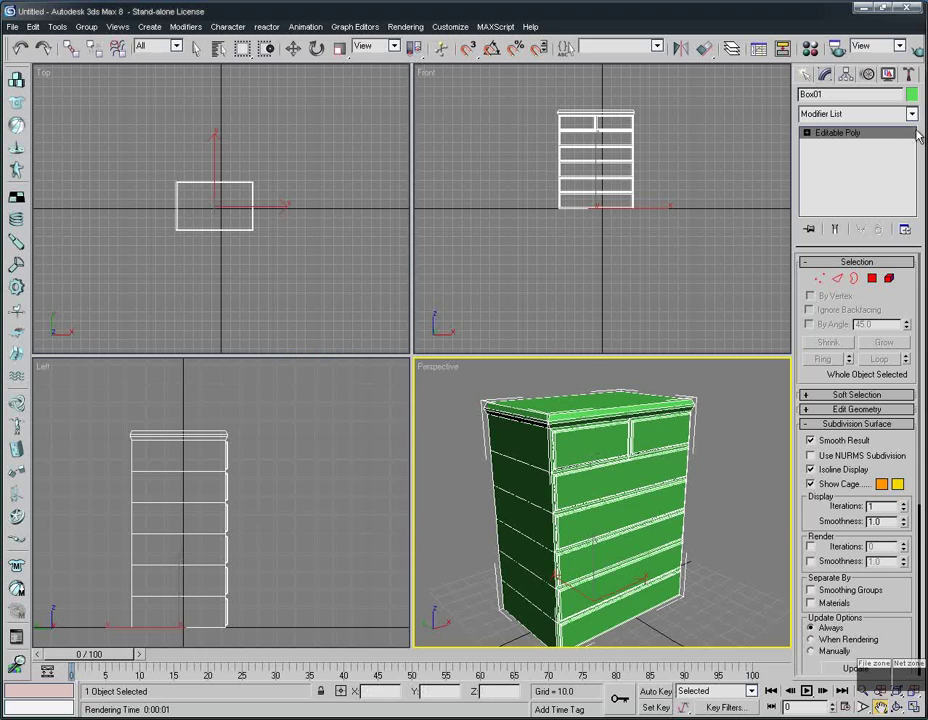
# Step: Change the chest's object color to dark brown and render the Perspective view
pyautogui.click(911, 95)
pyautogui.click(366, 360)
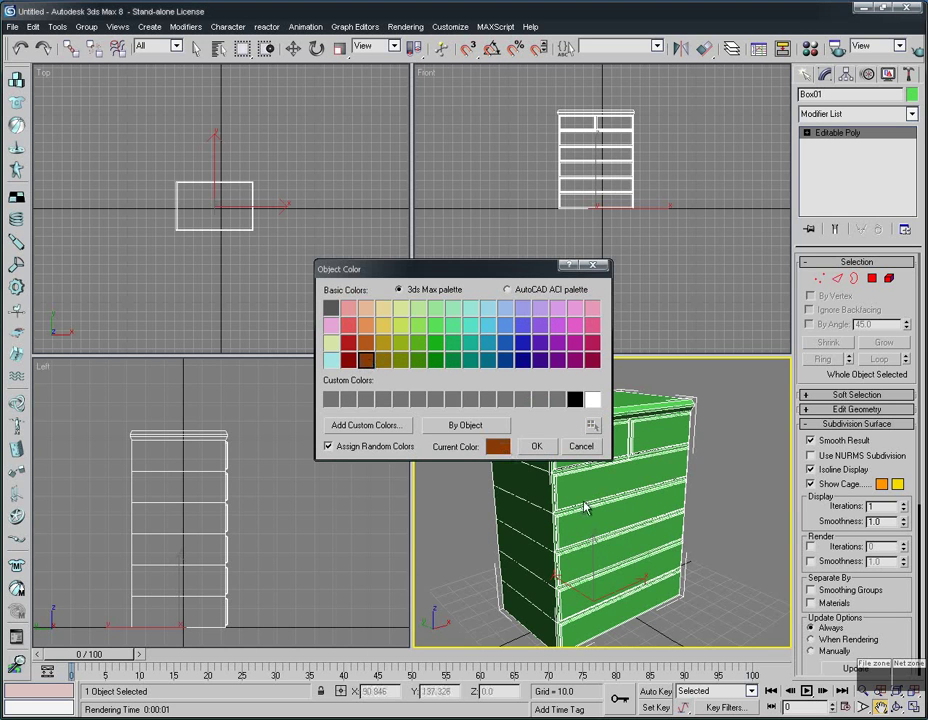
pyautogui.click(538, 448)
pyautogui.hotkey('shift', 'q')
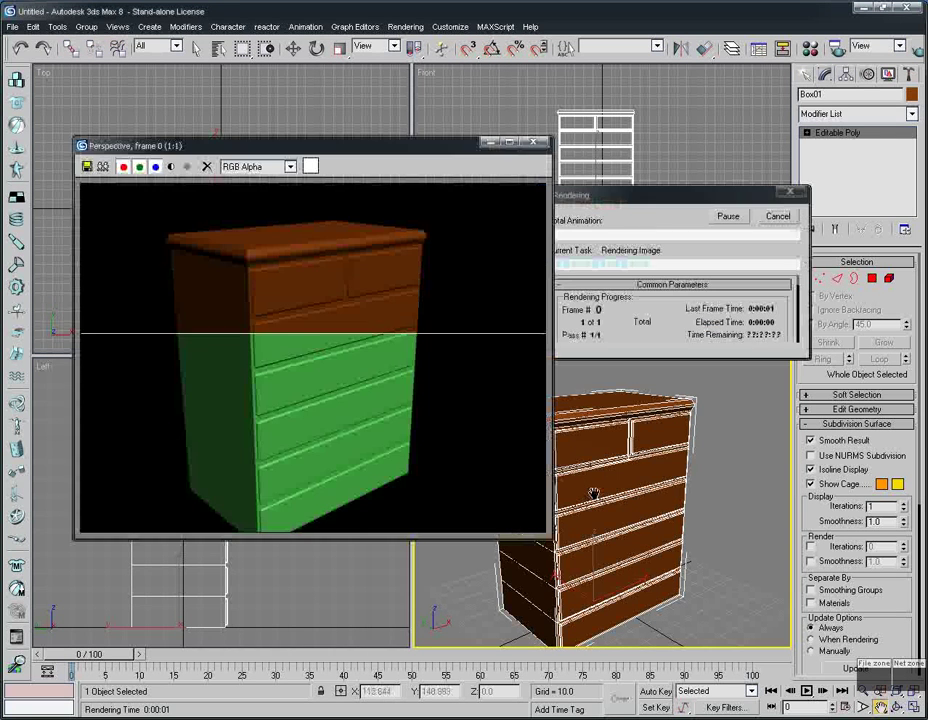
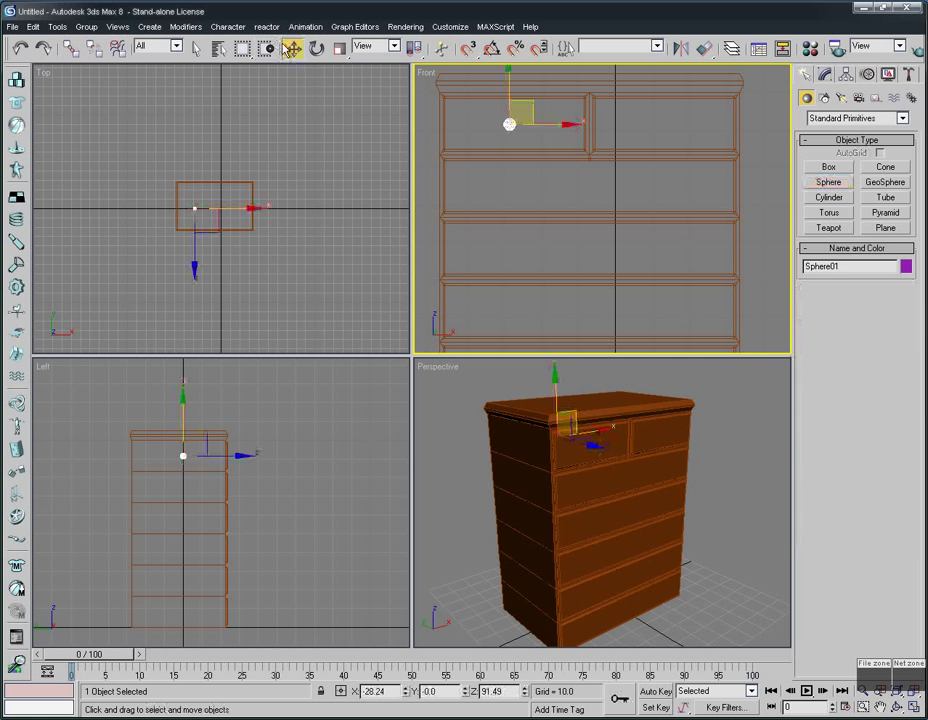
# Step: Move the small sphere onto the chest's front face at Y about -24 in the Top viewport and convert it to an Editable Poly
pyautogui.click(195, 206)
pyautogui.moveTo(193, 206); pyautogui.dragTo(190, 215)
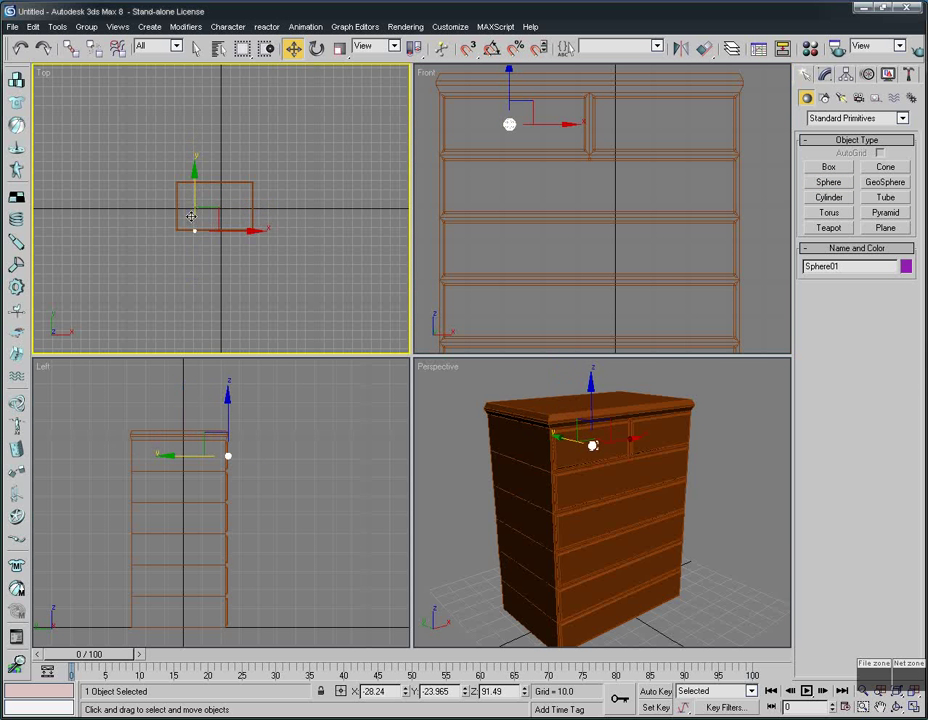
pyautogui.scroll(5, 233, 268)
pyautogui.click(882, 706)
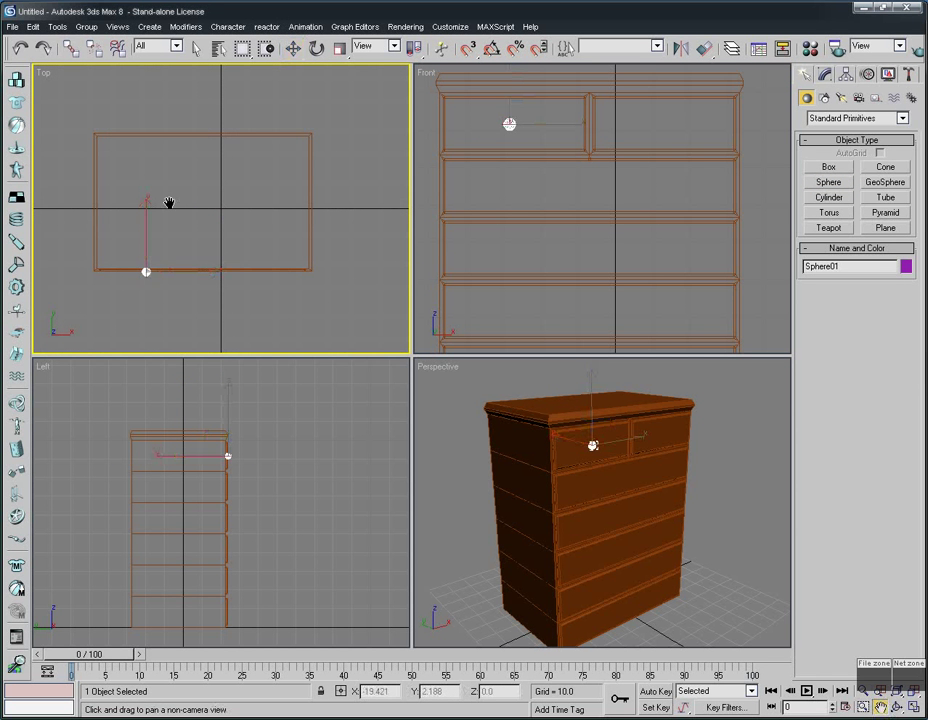
pyautogui.scroll(5, 170, 203)
pyautogui.moveTo(184, 190); pyautogui.dragTo(311, 168)
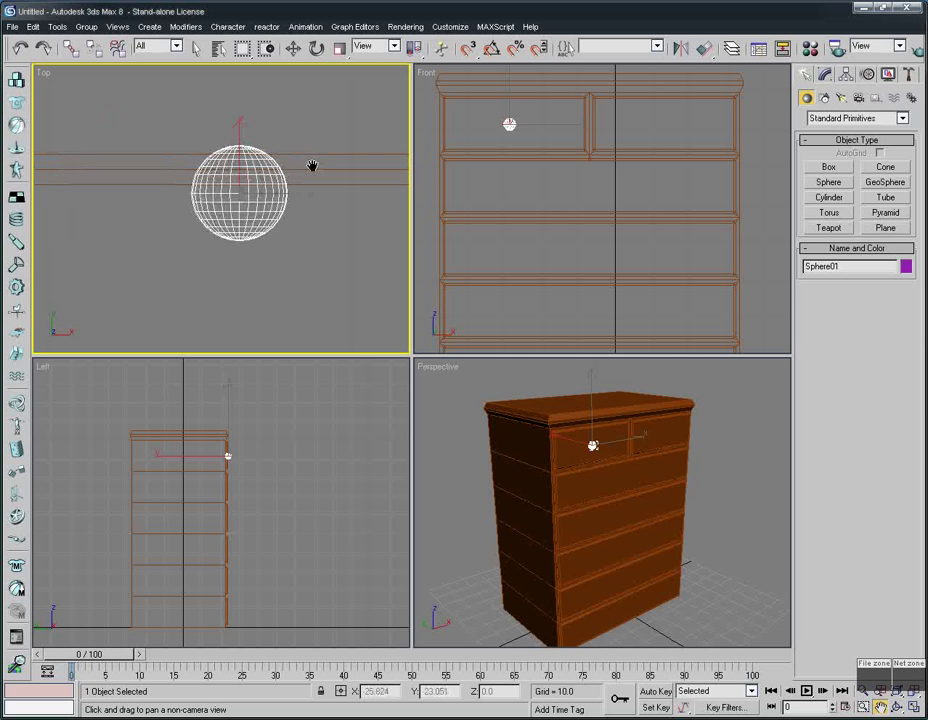
pyautogui.click(293, 48)
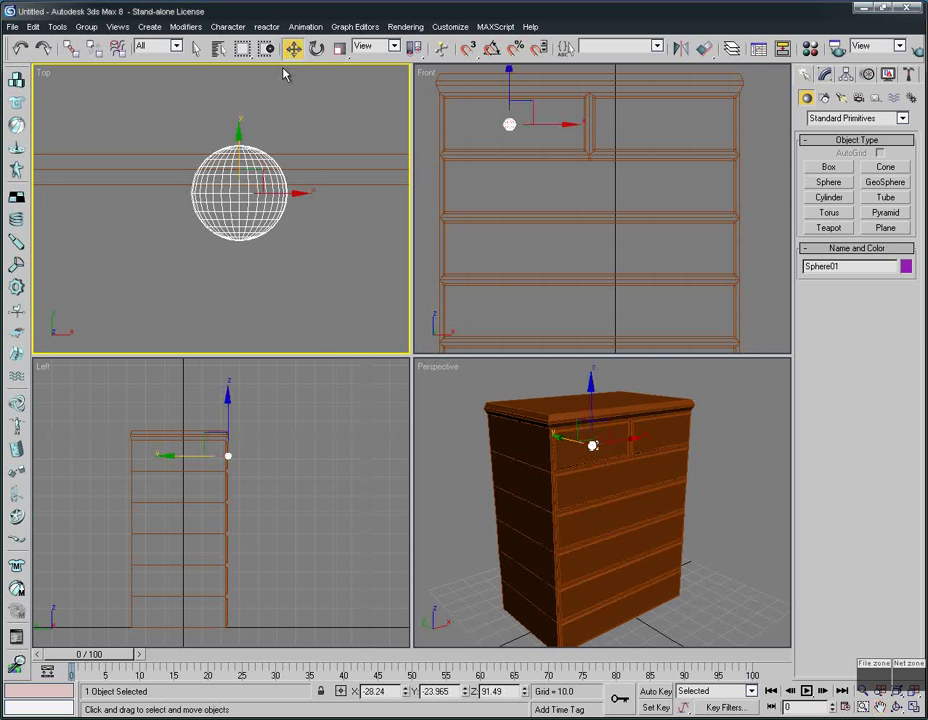
pyautogui.rightClick(240, 187)
pyautogui.moveTo(290, 304)
pyautogui.click(415, 315)
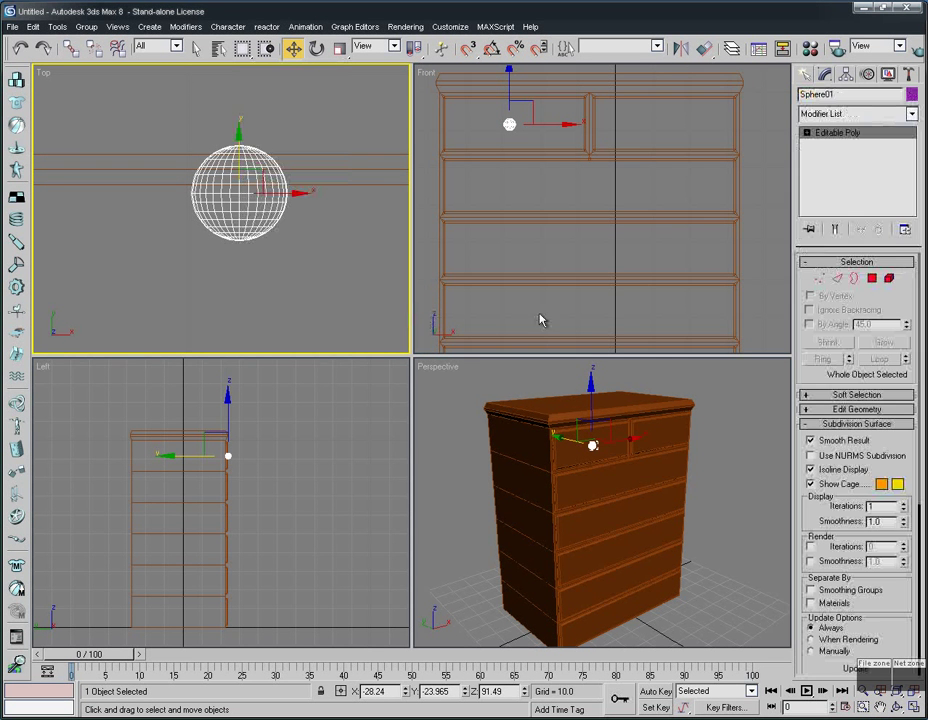
# Step: Select the sphere's rear-half polygons in the Top viewport and scale them narrower along X and slightly shorter along Y
pyautogui.click(872, 279)
pyautogui.moveTo(143, 127); pyautogui.dragTo(320, 196)
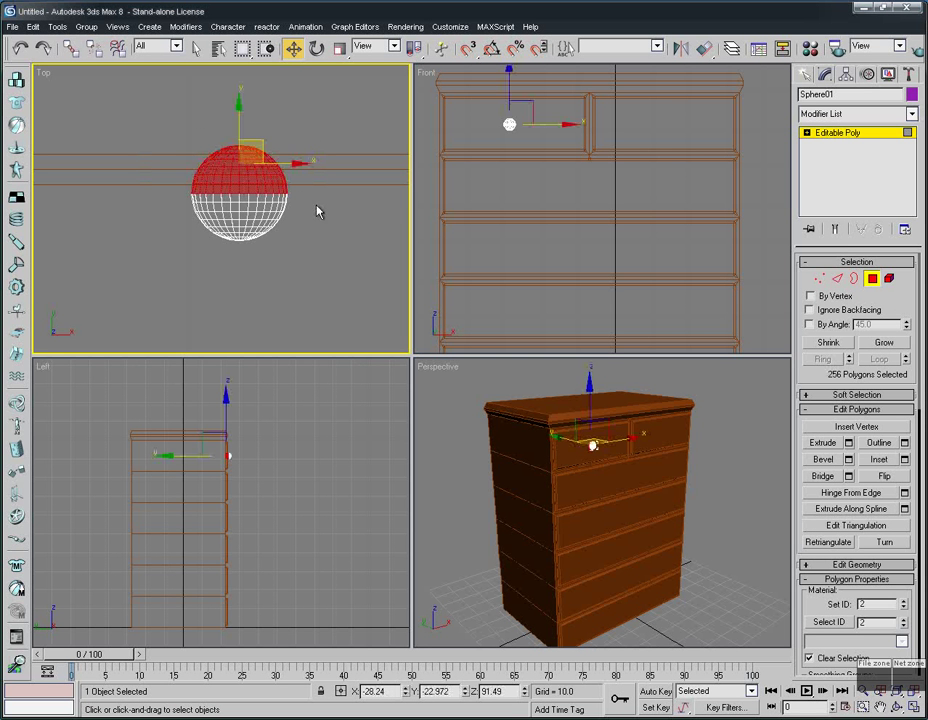
pyautogui.click(338, 50)
pyautogui.moveTo(306, 161); pyautogui.dragTo(212, 158)
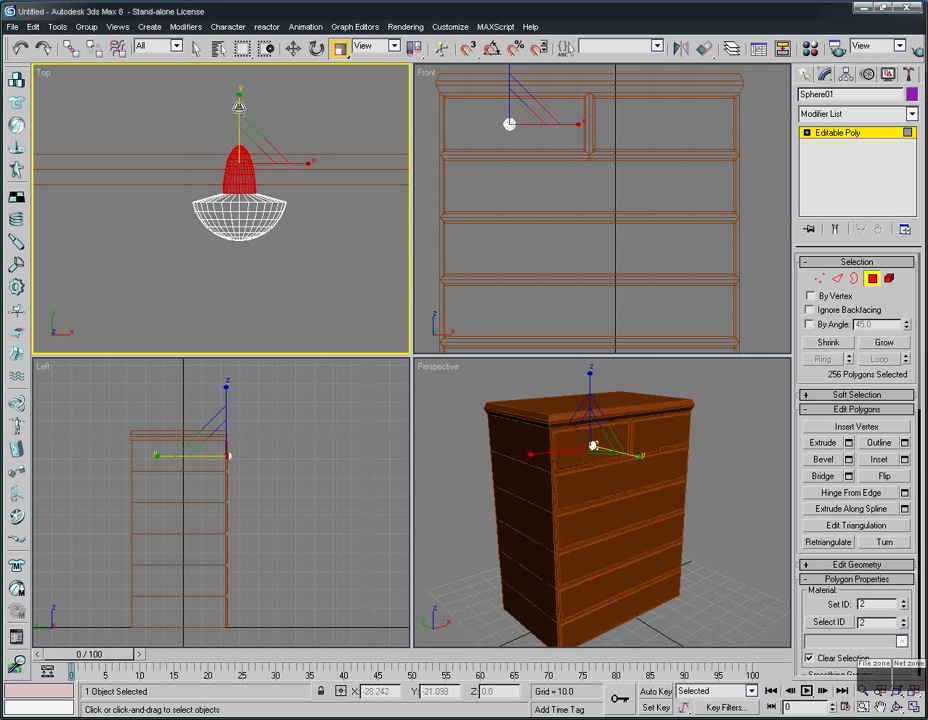
pyautogui.moveTo(237, 98); pyautogui.dragTo(232, 131)
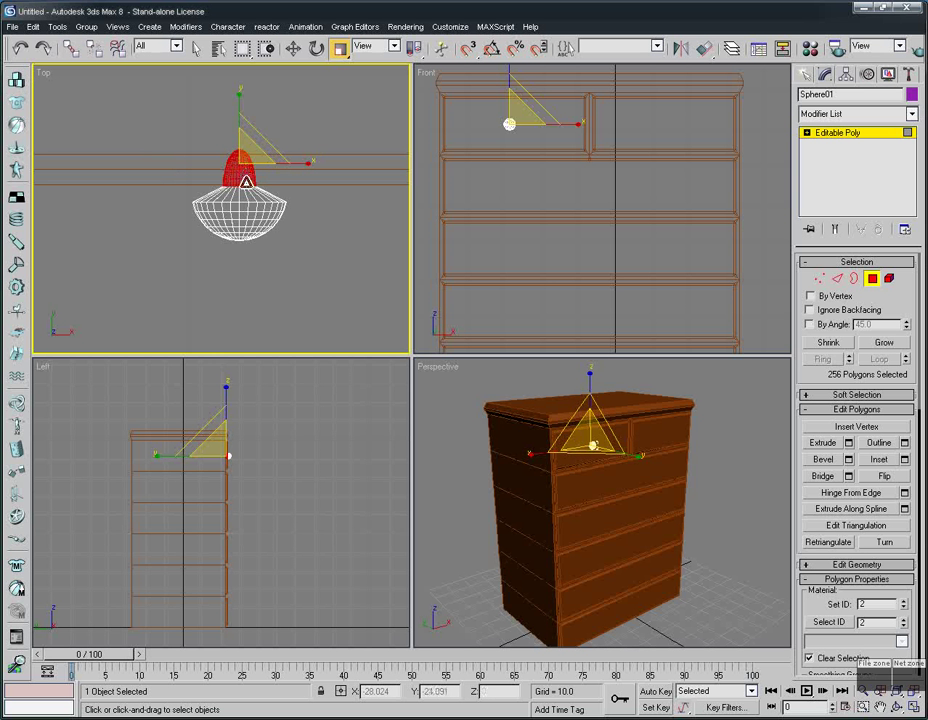
# Step: Scale the same rear polygons down vertically in the Left viewport to form the knob's neck, and leave polygon editing
pyautogui.click(883, 708)
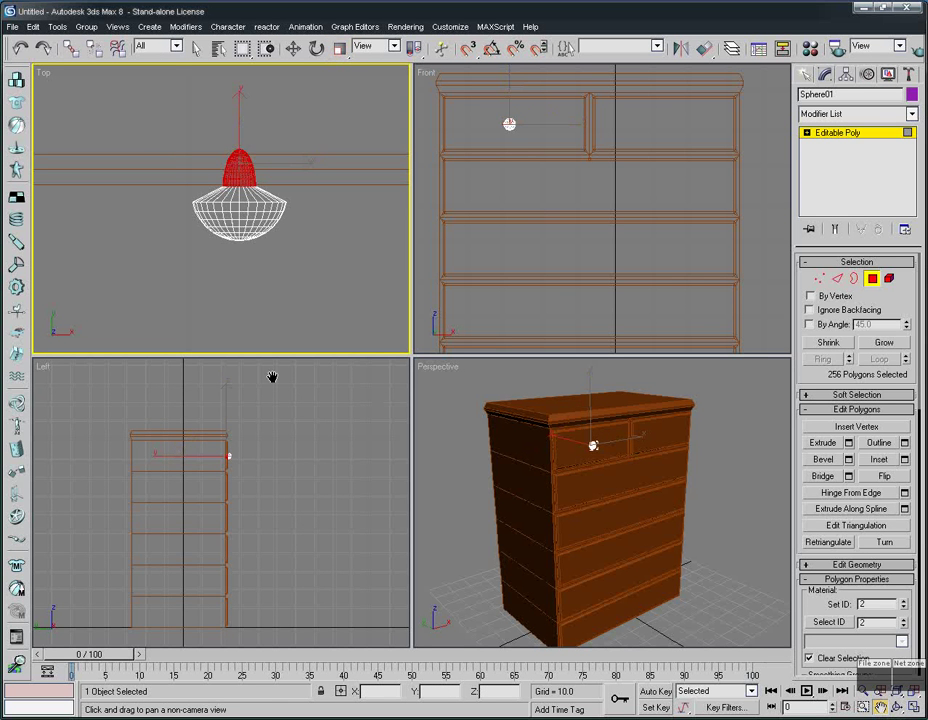
pyautogui.click(242, 437)
pyautogui.scroll(6, 244, 399)
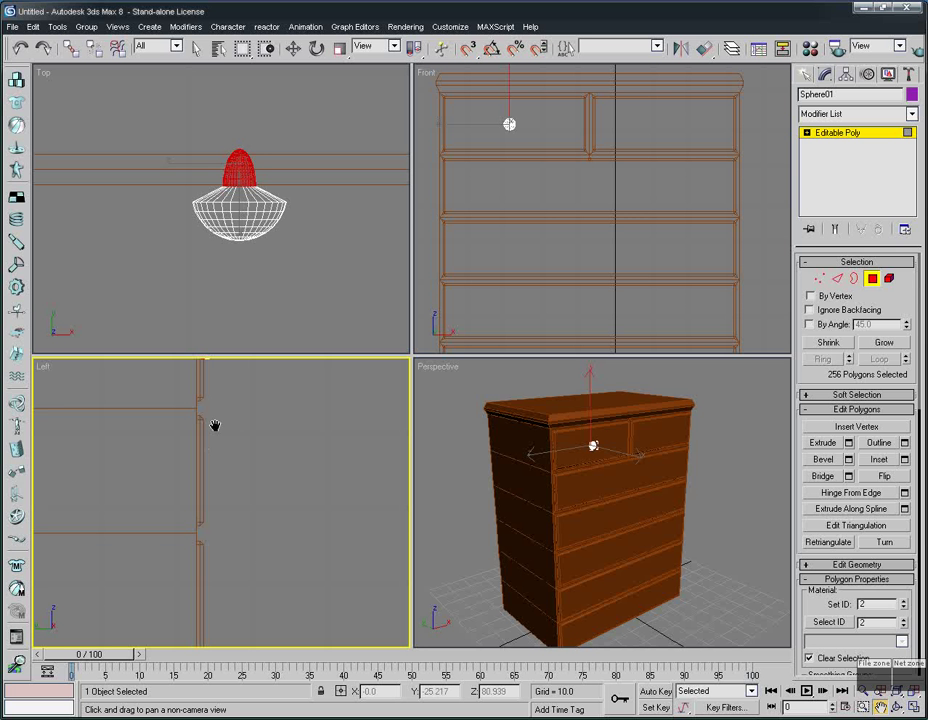
pyautogui.moveTo(213, 429); pyautogui.dragTo(229, 506)
pyautogui.scroll(3, 247, 489)
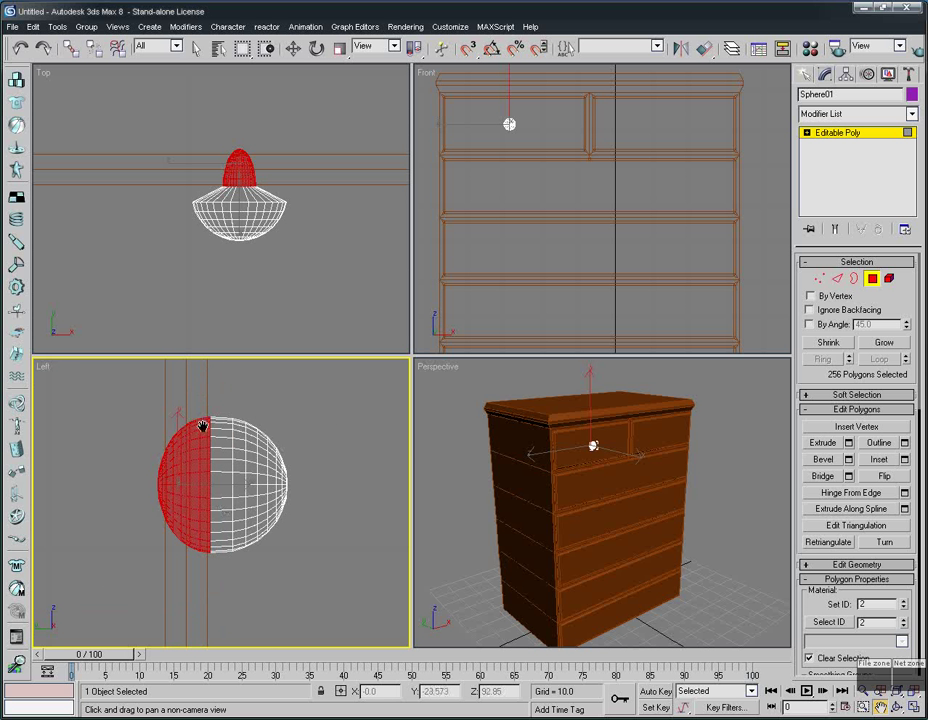
pyautogui.click(338, 47)
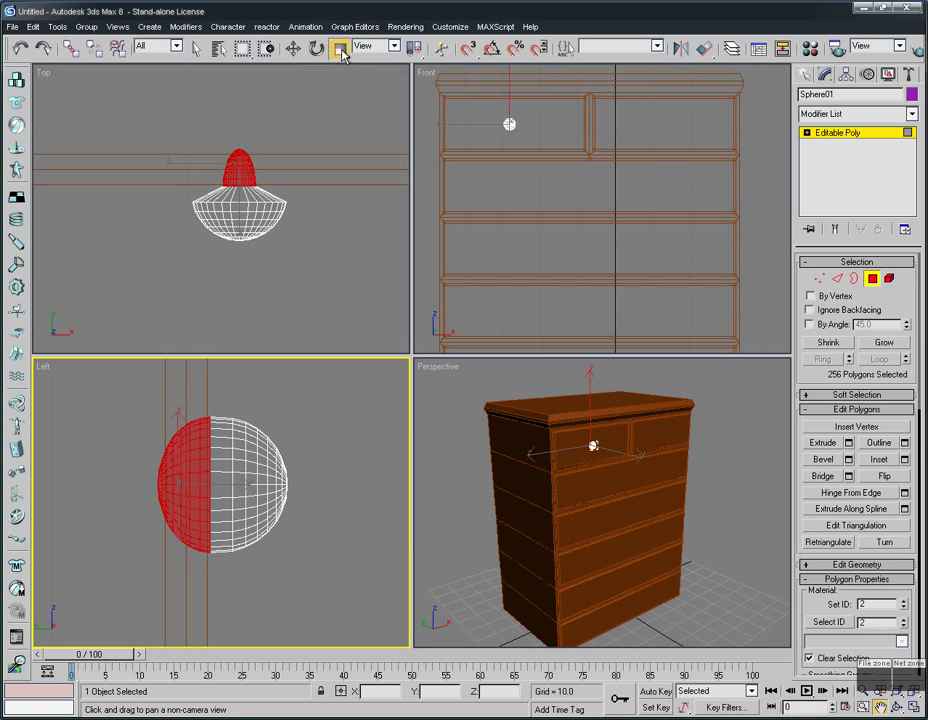
pyautogui.moveTo(176, 430)
pyautogui.mouseDown()
pyautogui.moveTo(200, 580)
pyautogui.moveTo(174, 436)
pyautogui.mouseUp()
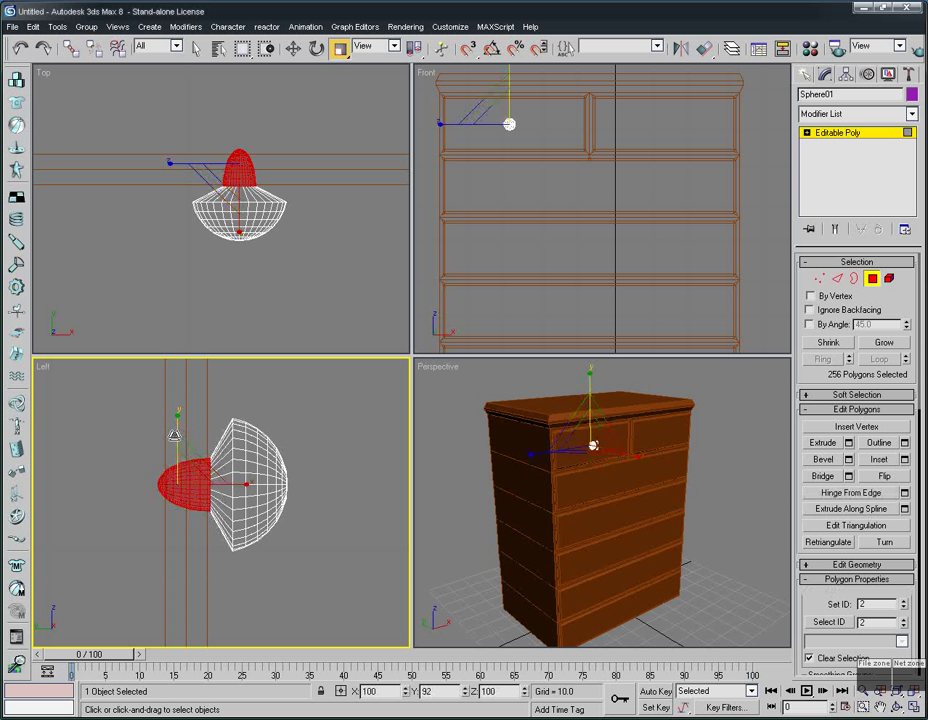
pyautogui.press('4')
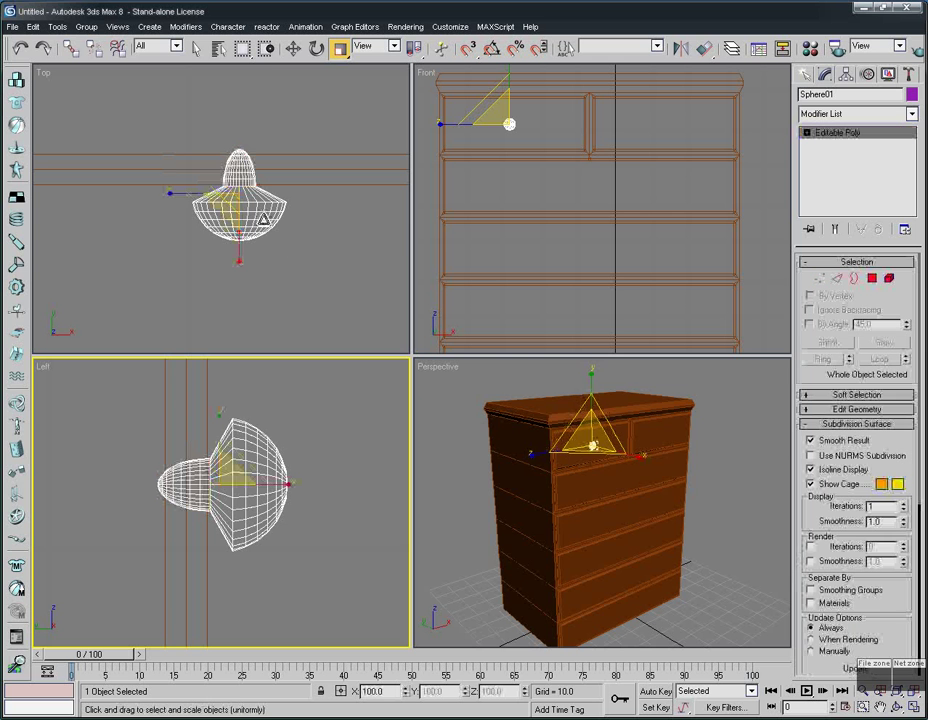
# Step: Move the knob outward in the Top viewport to Y about -24.8 so its neck meets the drawer front
pyautogui.click(316, 48)
pyautogui.click(293, 48)
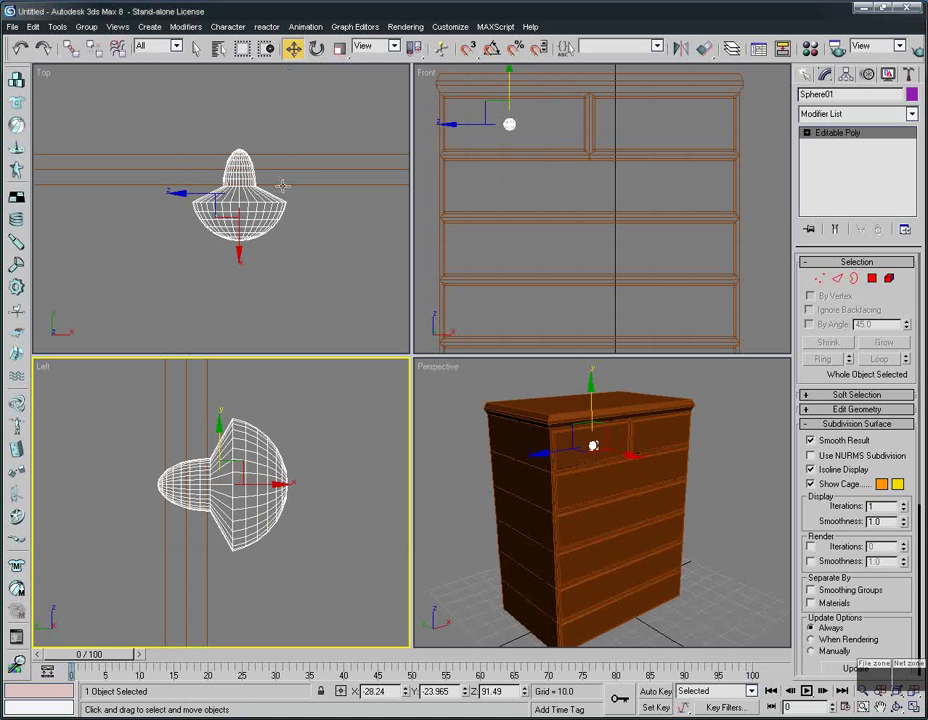
pyautogui.moveTo(231, 186); pyautogui.dragTo(233, 209)
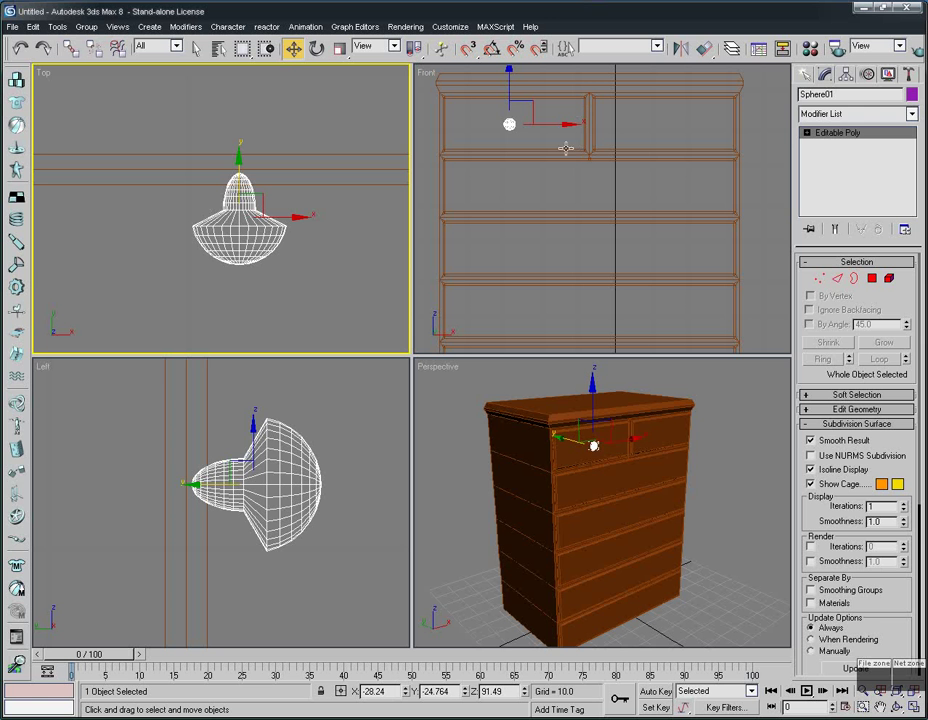
# Step: Clone the knob along X in the Front viewport as one Copy on the other top drawer, at X about 14
pyautogui.moveTo(555, 127)
pyautogui.keyDown('shift'); pyautogui.mouseDown()
pyautogui.moveTo(551, 120)
pyautogui.moveTo(711, 123)
pyautogui.mouseUp(); pyautogui.keyUp('shift')
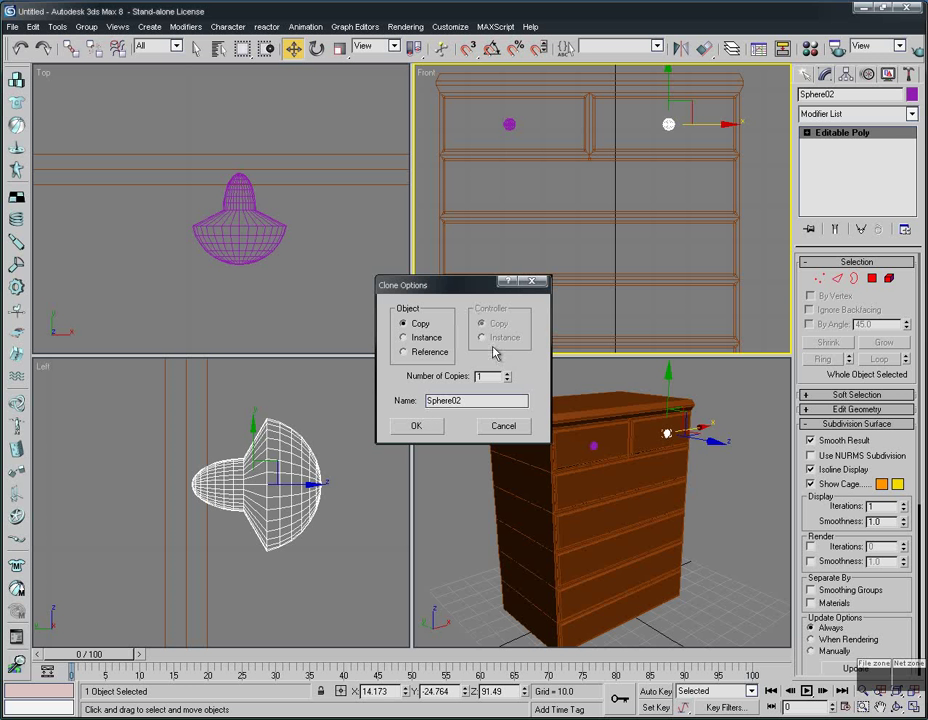
pyautogui.click(492, 430)
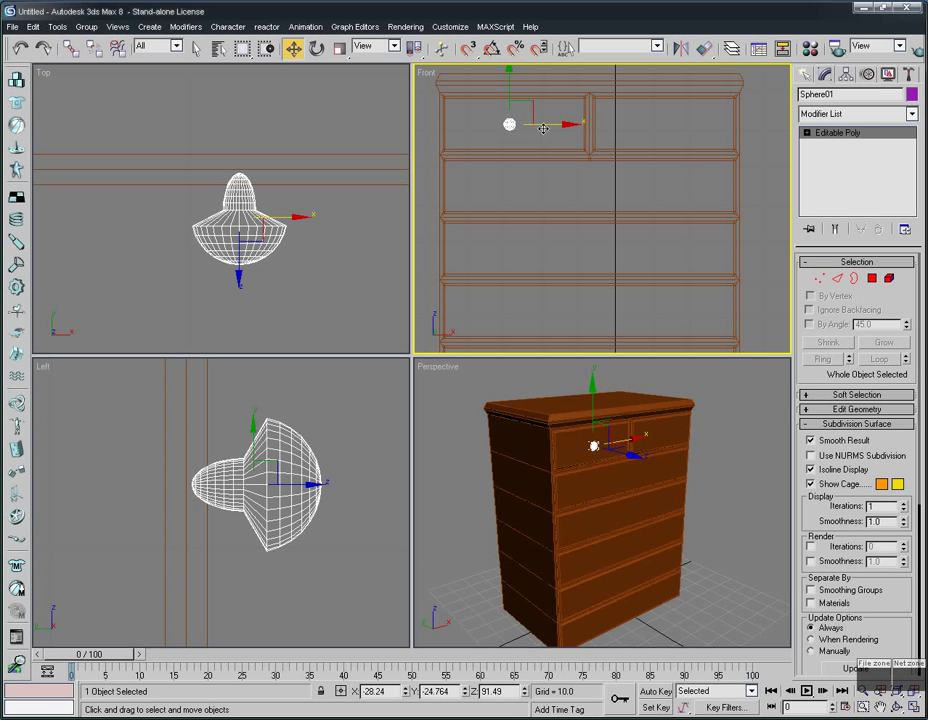
pyautogui.keyDown('shift'); pyautogui.moveTo(543, 125); pyautogui.dragTo(701, 124); pyautogui.keyUp('shift')
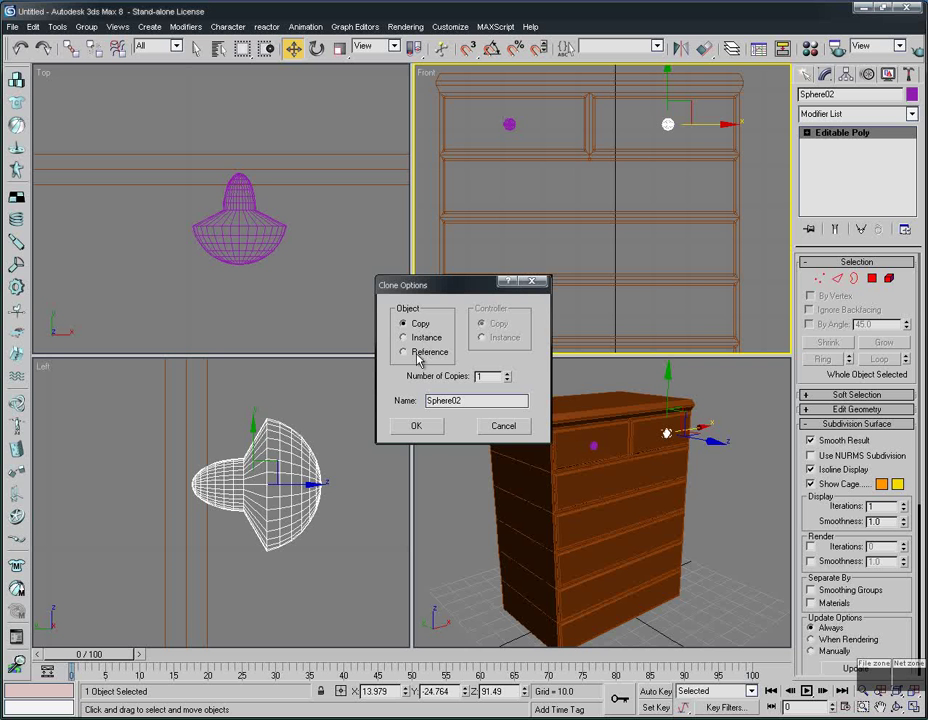
pyautogui.click(416, 425)
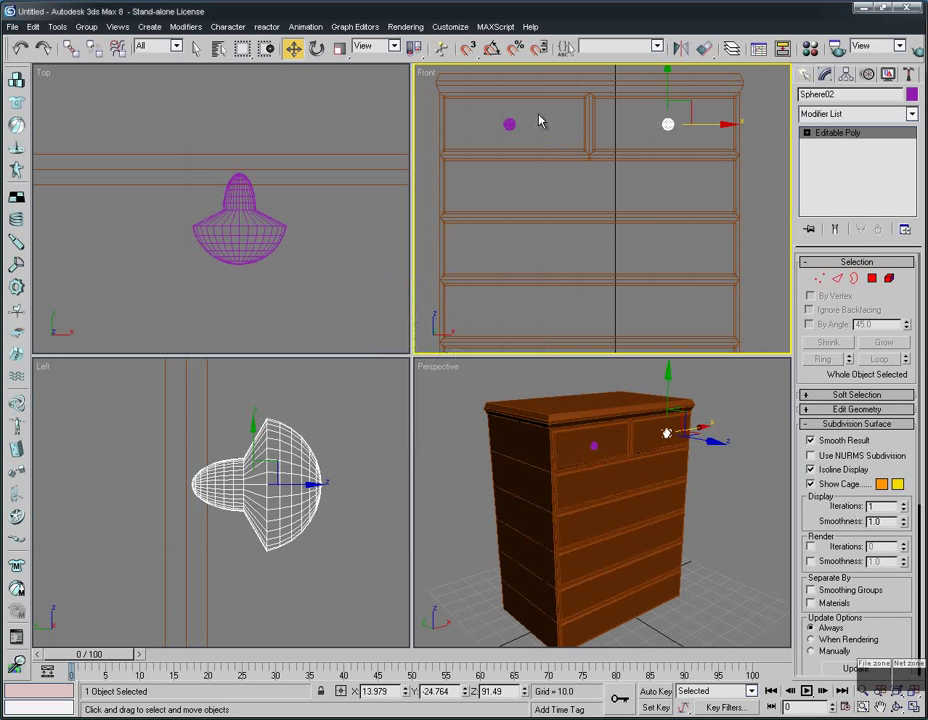
pyautogui.click(510, 123)
pyautogui.keyDown('shift'); pyautogui.moveTo(510, 123); pyautogui.dragTo(555, 162); pyautogui.keyUp('shift')
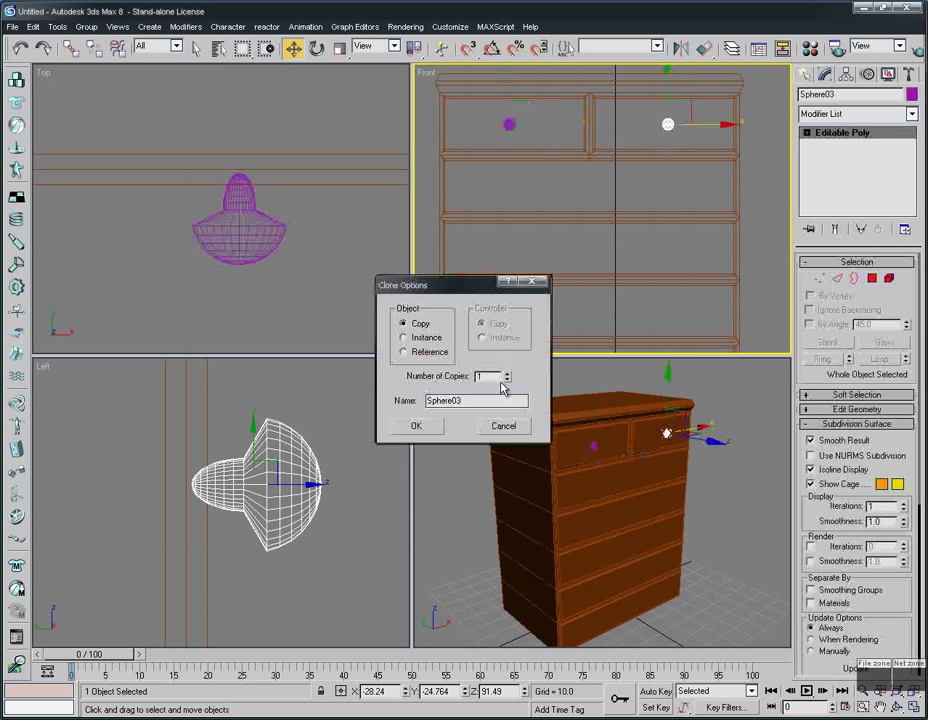
pyautogui.click(503, 425)
# Step: Select both top-drawer knobs and clone them downward by one drawer spacing as 5 copies for the remaining drawers
pyautogui.keyDown('ctrl'); pyautogui.click(508, 124); pyautogui.keyUp('ctrl')
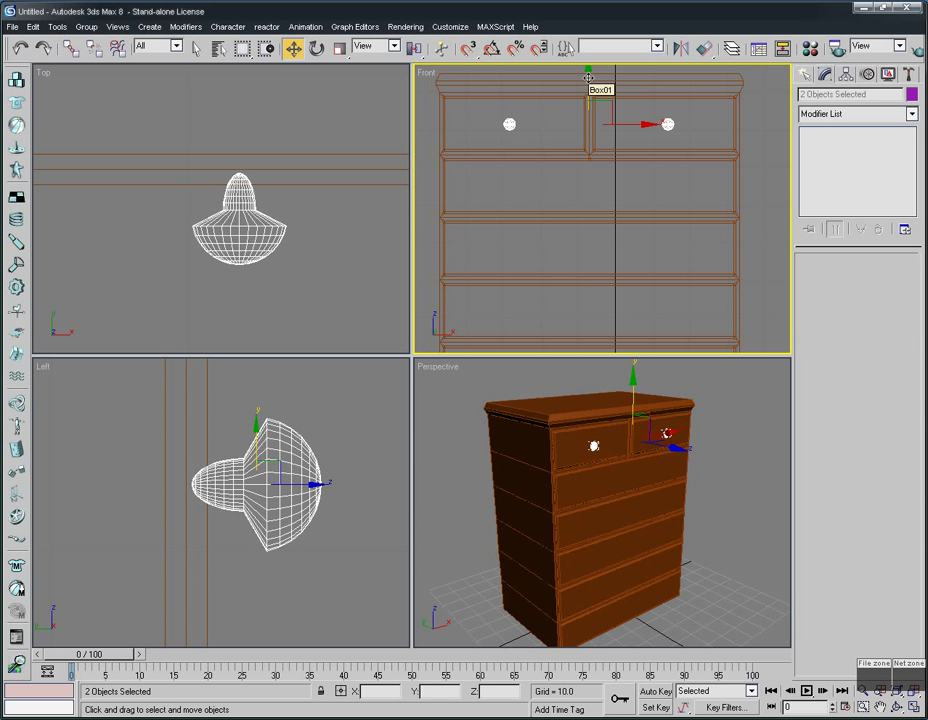
pyautogui.keyDown('shift'); pyautogui.moveTo(588, 77); pyautogui.dragTo(583, 141); pyautogui.keyUp('shift')
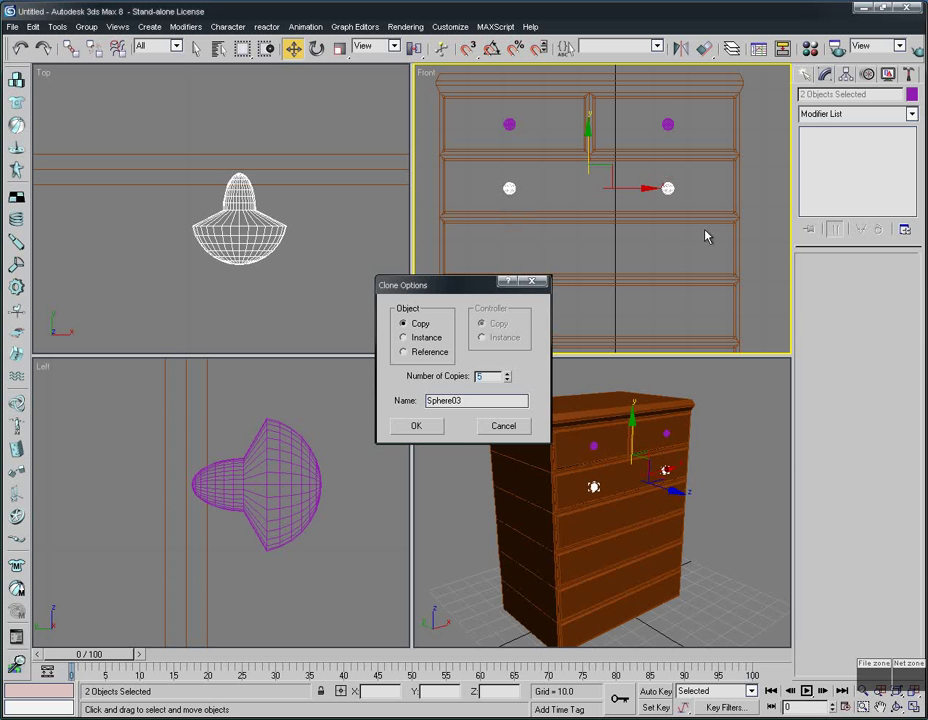
pyautogui.click(417, 427)
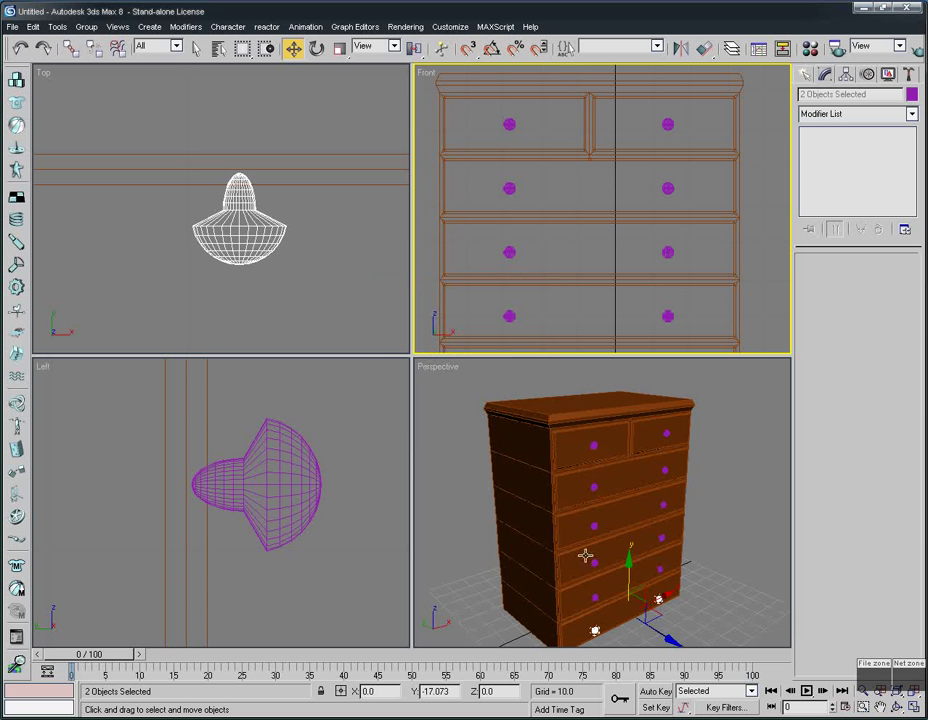
# Step: Select all twelve knobs in the Top viewport and change their object color to white
pyautogui.click(756, 530)
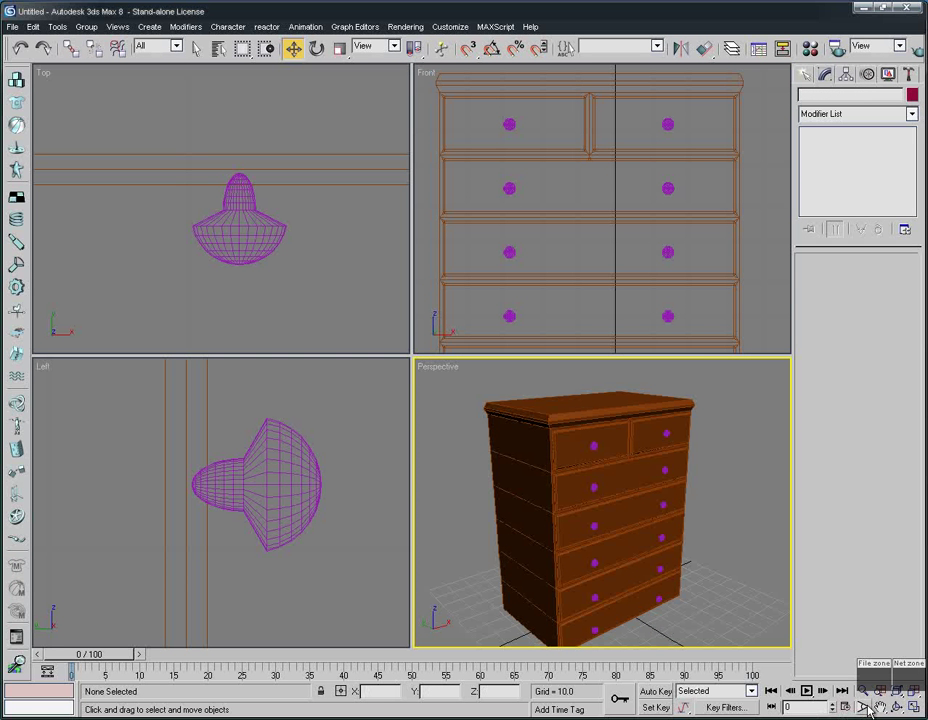
pyautogui.scroll(-2, 265, 230)
pyautogui.click(265, 232)
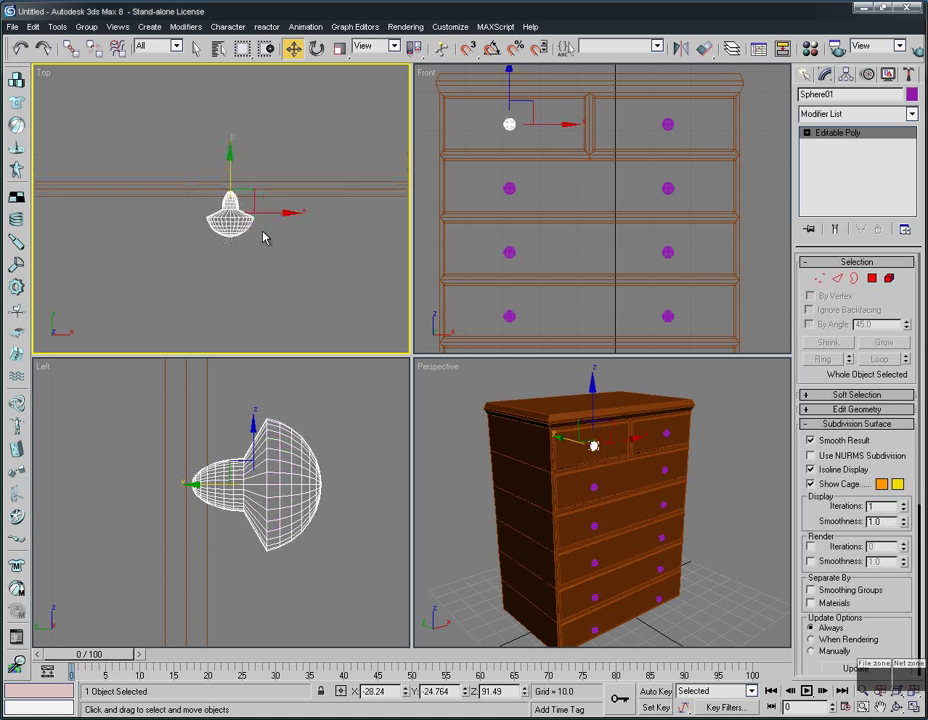
pyautogui.scroll(-3, 270, 236)
pyautogui.moveTo(393, 206); pyautogui.dragTo(178, 213)
pyautogui.click(911, 94)
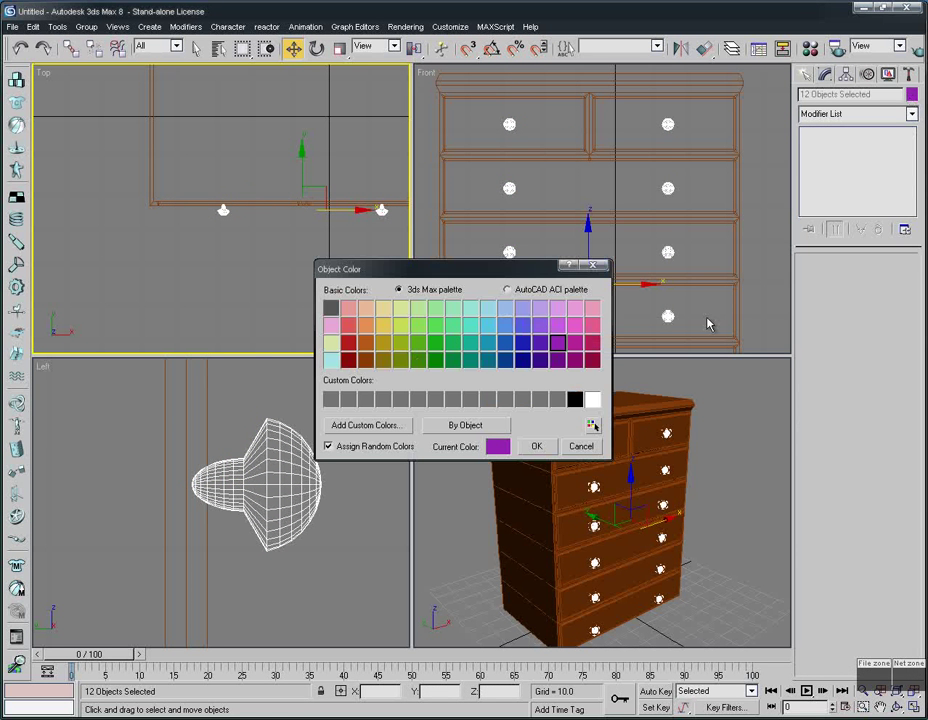
pyautogui.click(590, 401)
pyautogui.click(536, 446)
# Step: Deselect the knobs, render the chest with its white knobs from the Perspective view, and close the render window
pyautogui.click(739, 580)
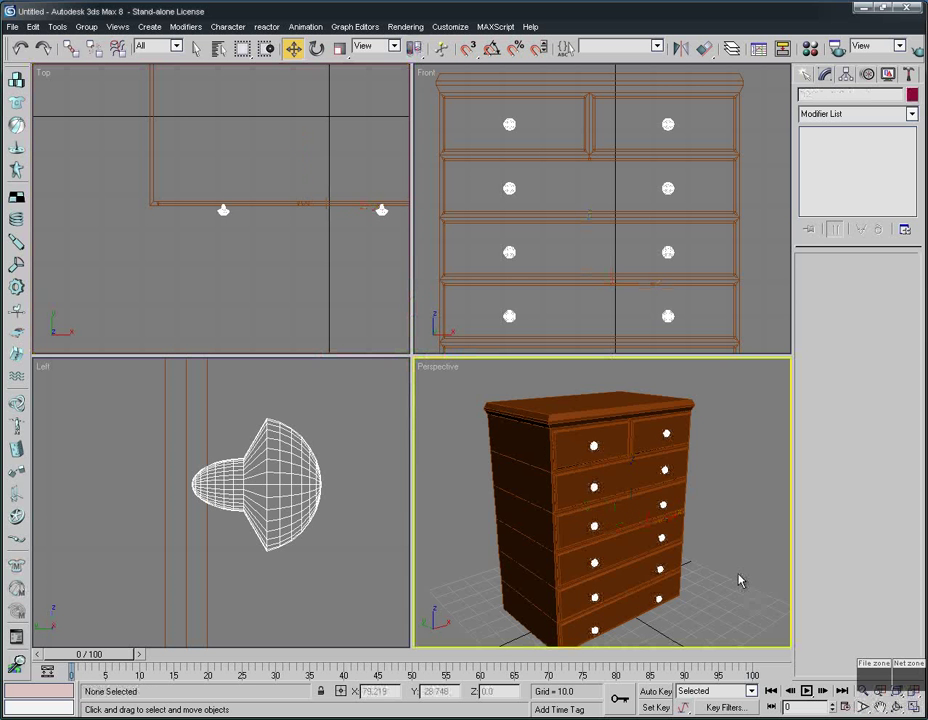
pyautogui.click(880, 706)
pyautogui.moveTo(672, 544); pyautogui.dragTo(615, 509)
pyautogui.hotkey('shift', 'q')
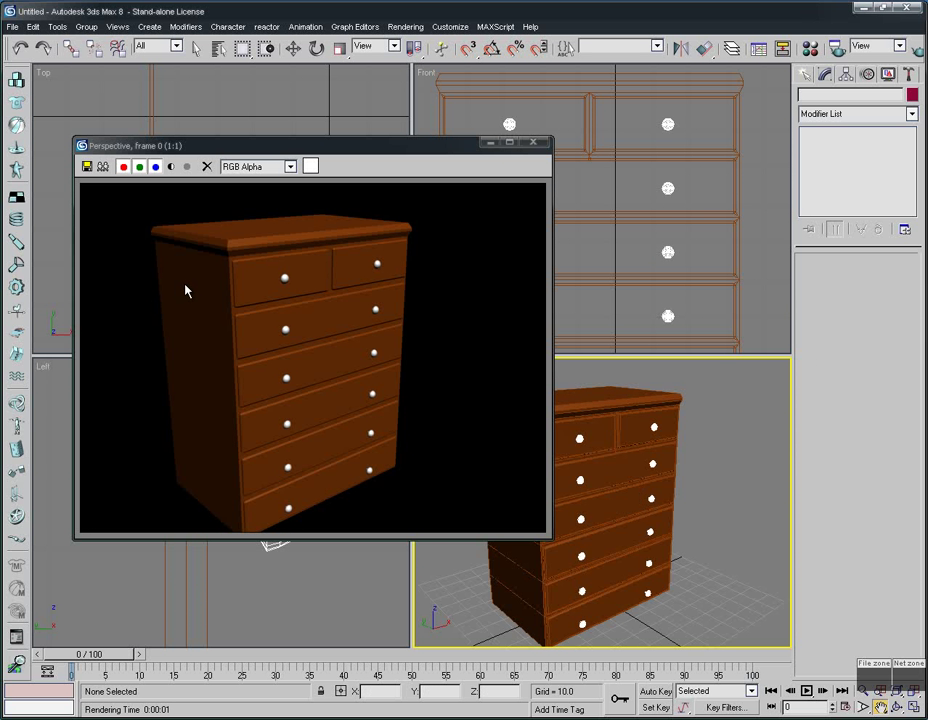
pyautogui.click(533, 142)
# Step: Inspect the knobs up close in the Perspective viewport and select the chest body
pyautogui.scroll(6, 582, 416)
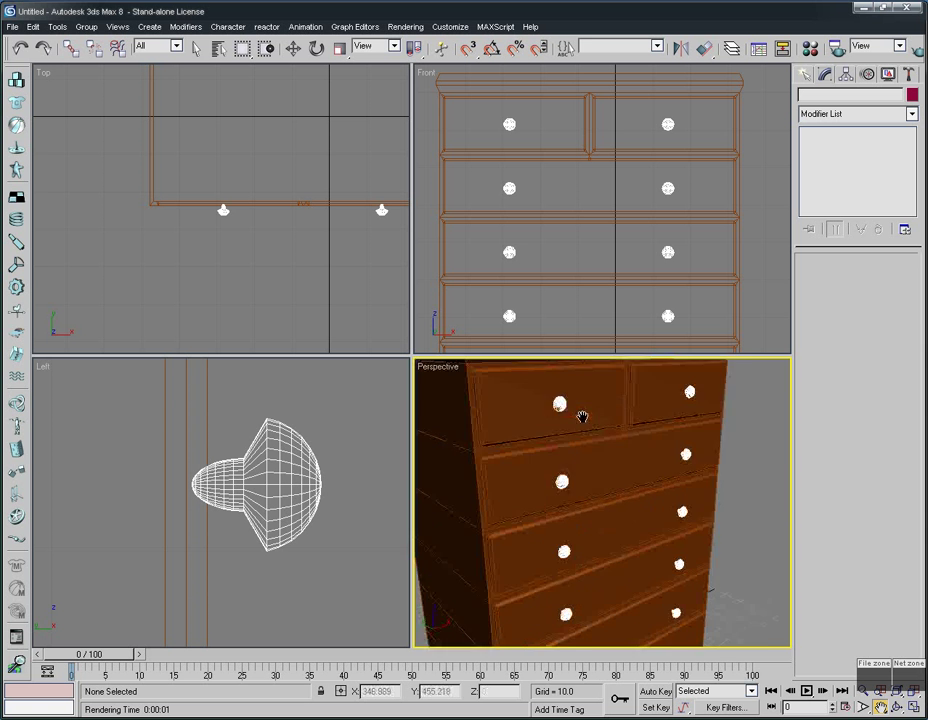
pyautogui.scroll(-6, 599, 451)
pyautogui.moveTo(618, 471); pyautogui.dragTo(601, 457, button='middle')
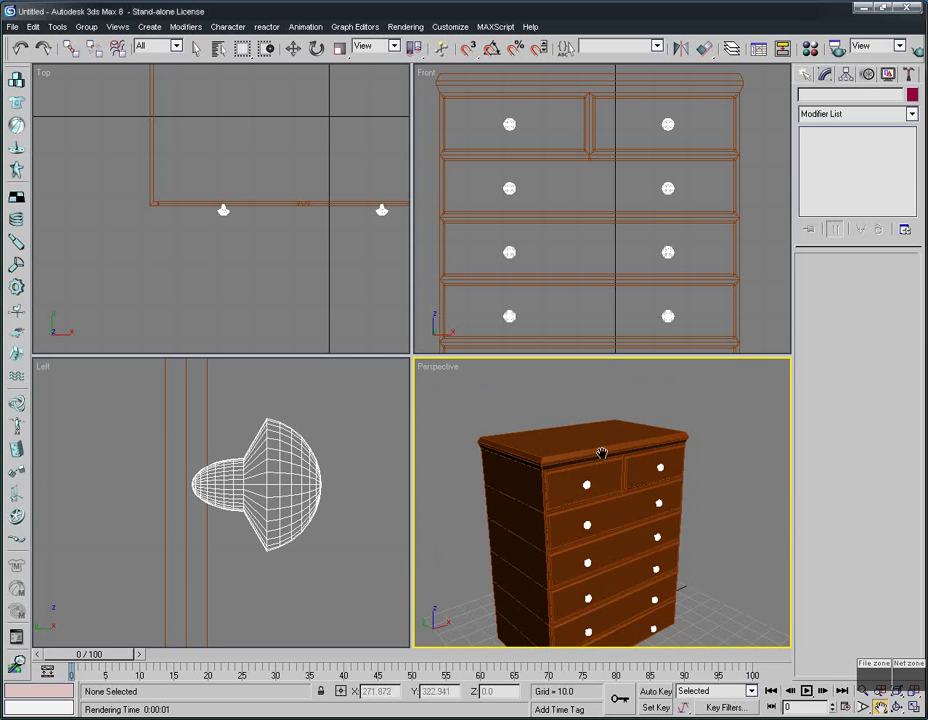
pyautogui.click(584, 443)
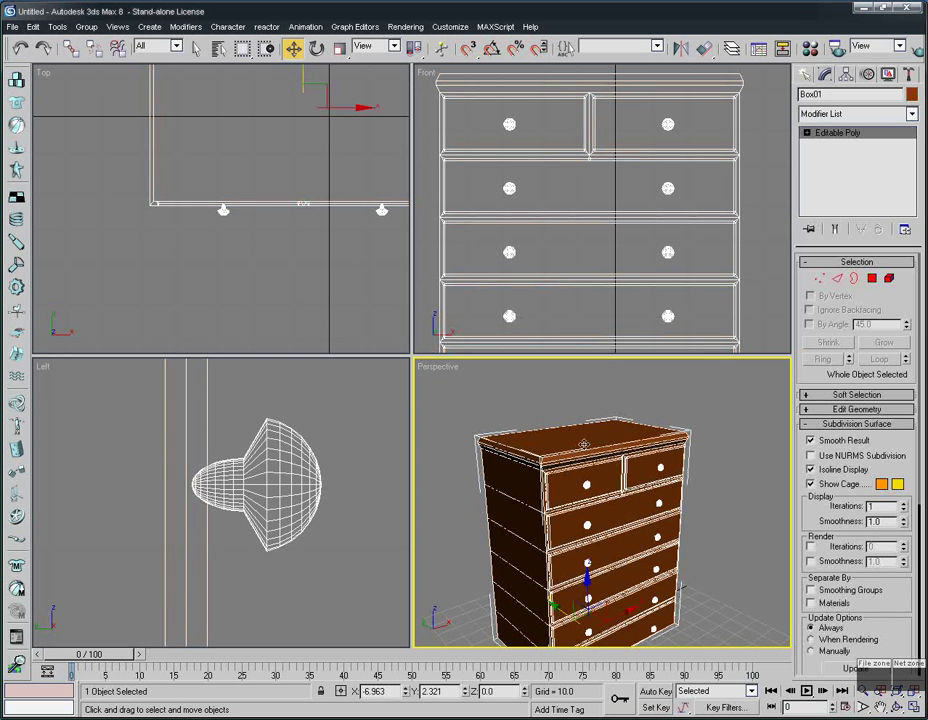
# Step: Enter edge editing on the chest body and select the upper front edge of the top moulding in the Perspective view
pyautogui.click(837, 279)
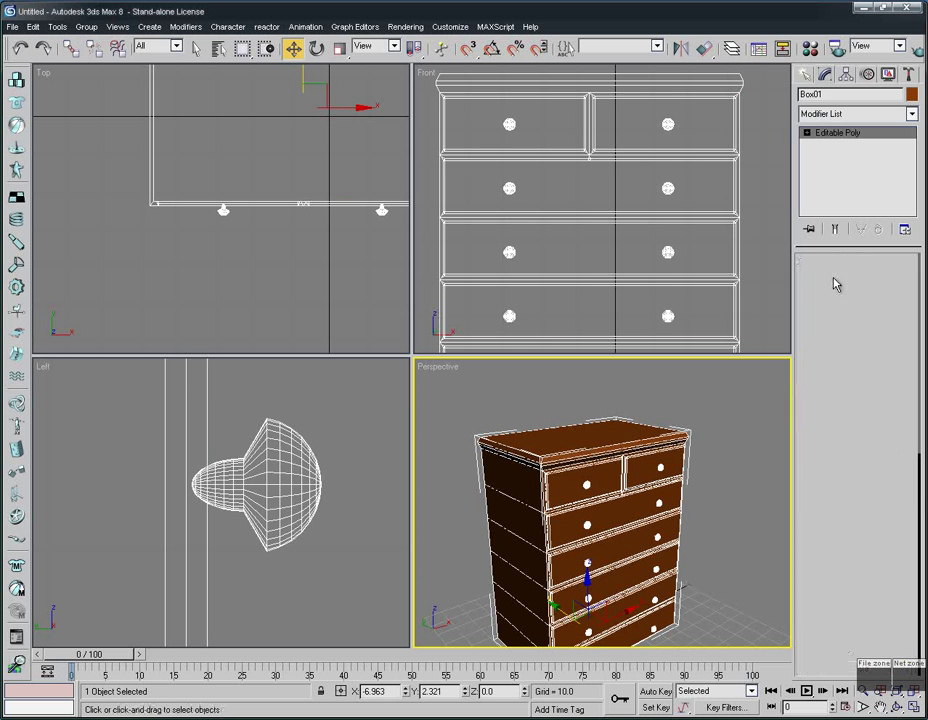
pyautogui.click(572, 454)
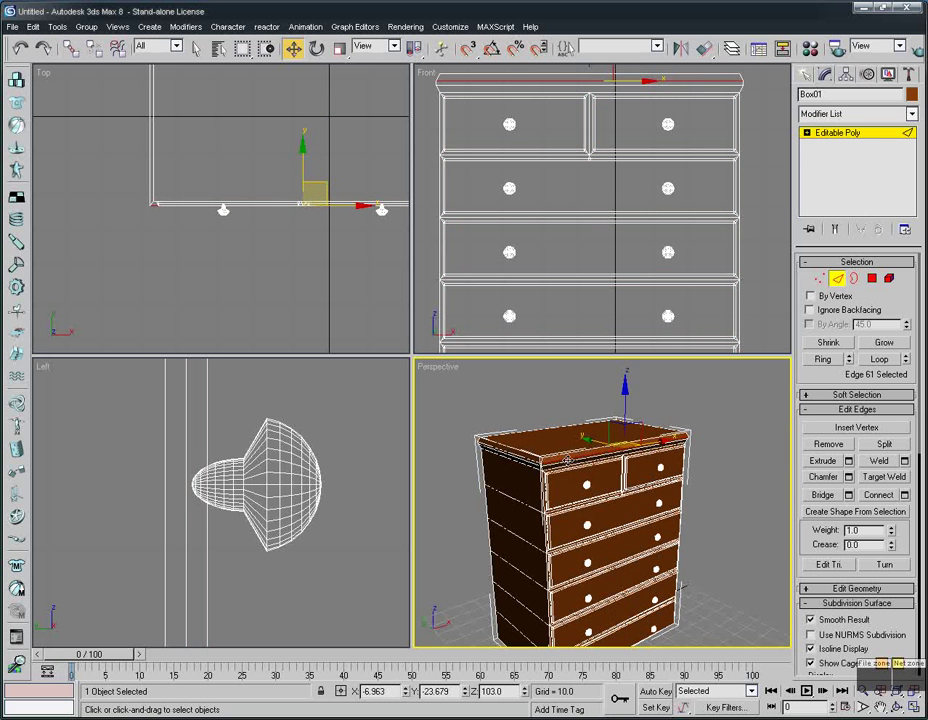
pyautogui.scroll(5, 584, 453)
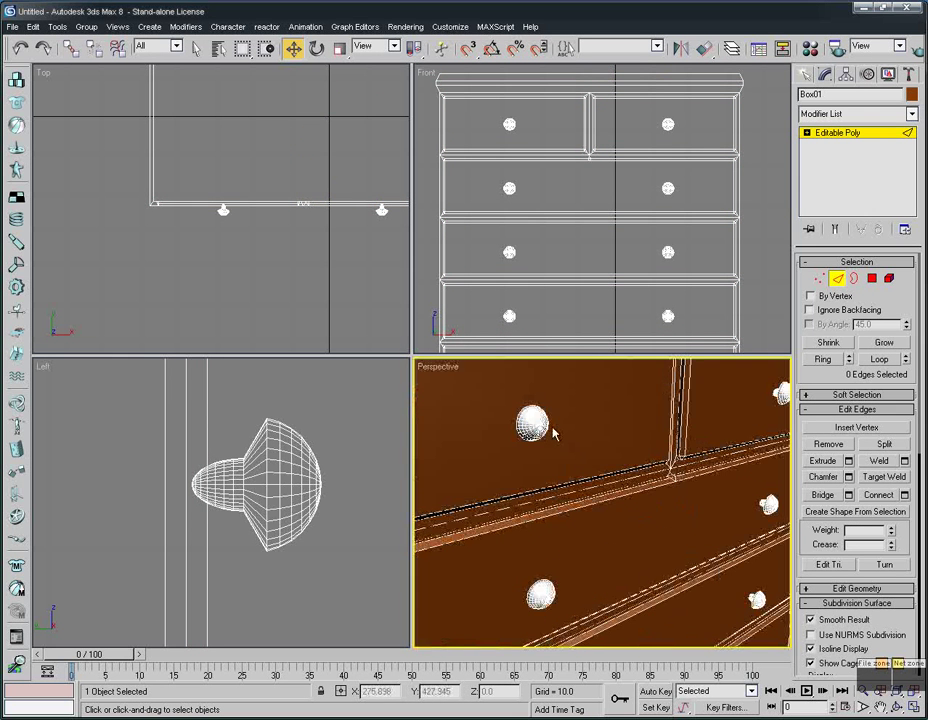
pyautogui.hotkey('shift', 'z')
pyautogui.scroll(4, 556, 455)
pyautogui.click(554, 414)
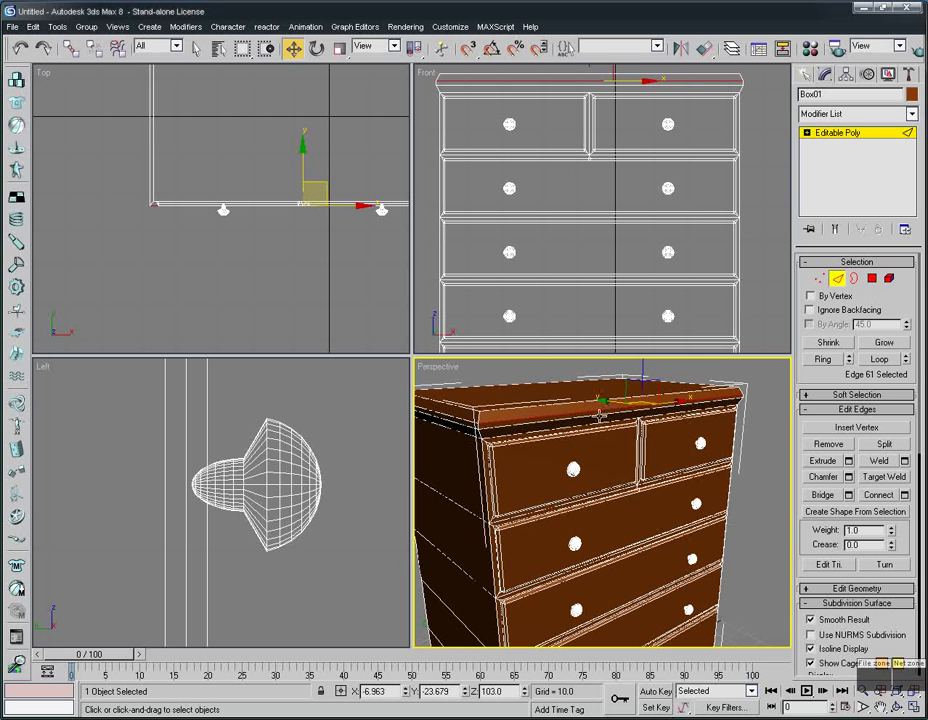
pyautogui.keyDown('ctrl'); pyautogui.click(596, 416); pyautogui.keyUp('ctrl')
pyautogui.keyDown('ctrl'); pyautogui.click(453, 415); pyautogui.keyUp('ctrl')
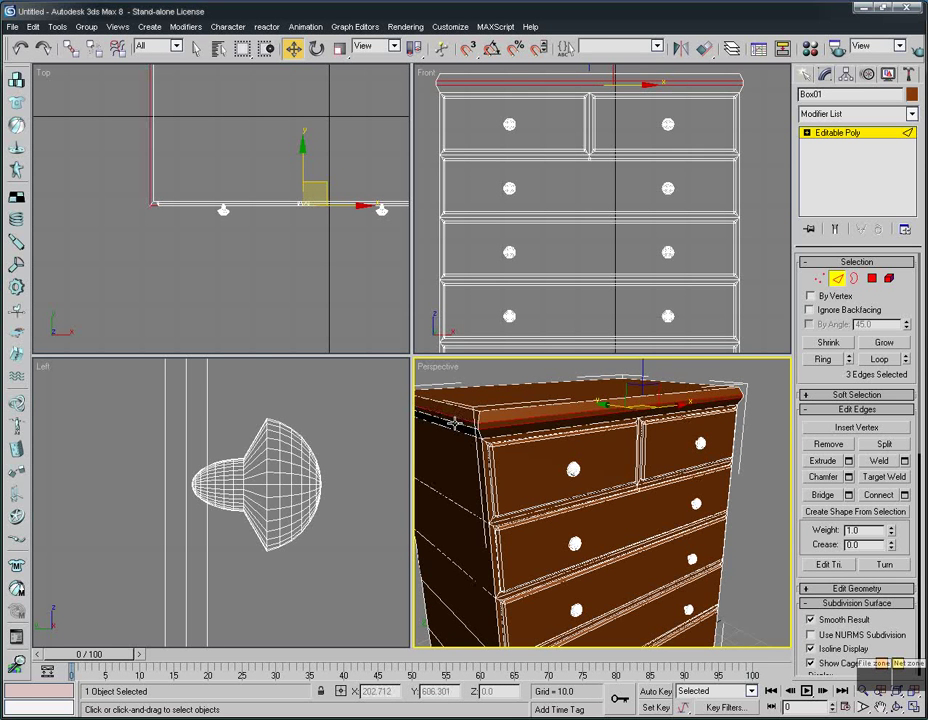
pyautogui.keyDown('ctrl'); pyautogui.click(549, 427); pyautogui.keyUp('ctrl')
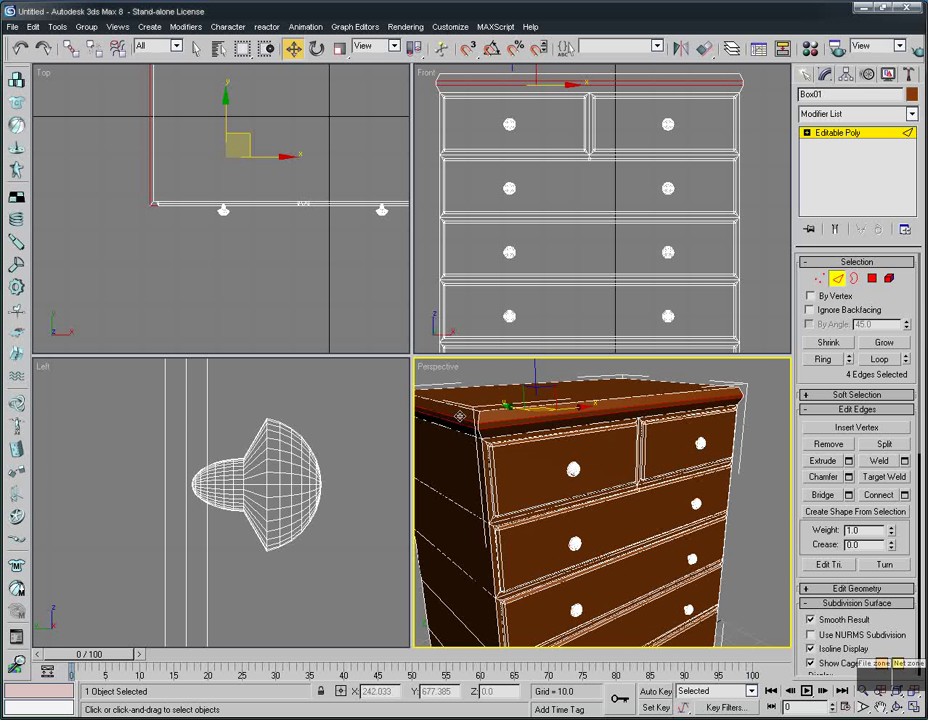
pyautogui.click(515, 423)
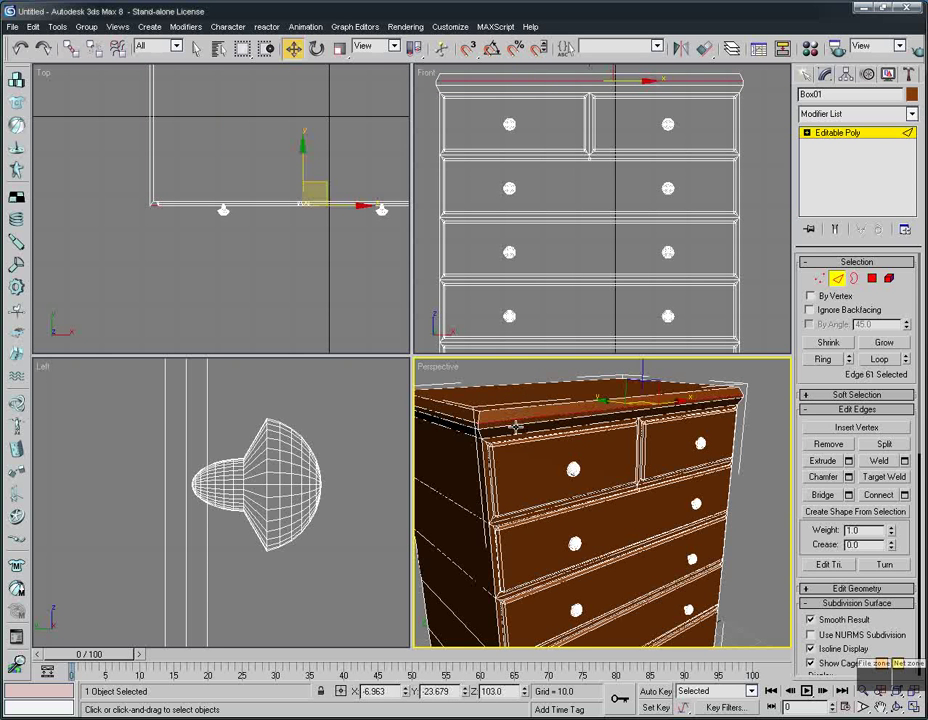
pyautogui.click(514, 425)
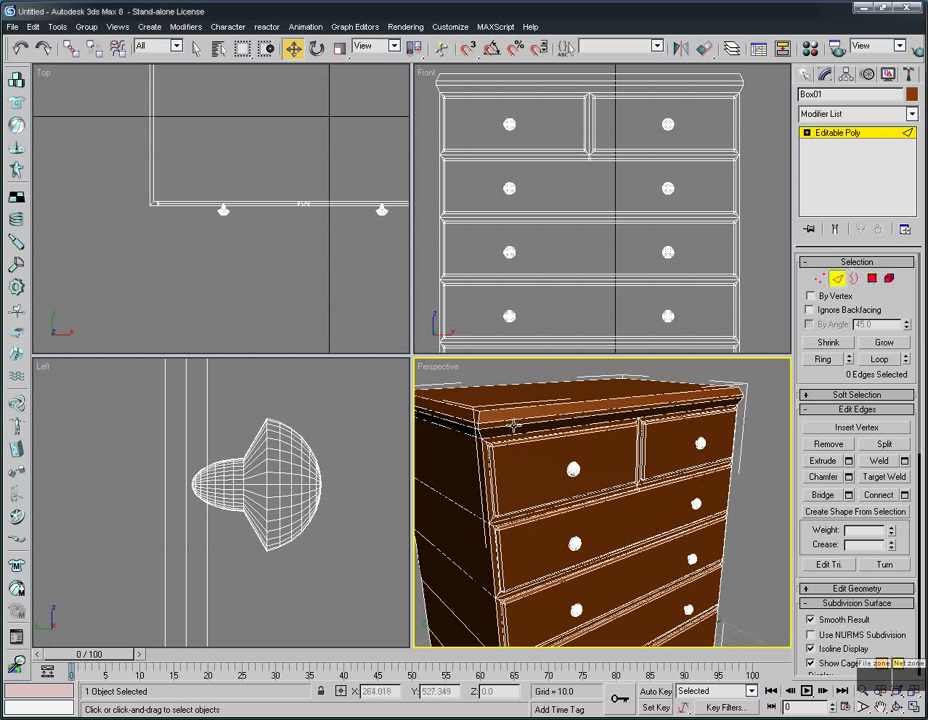
pyautogui.click(513, 423)
pyautogui.click(512, 424)
# Step: Select the two parallel edges along the front of the top moulding and chamfer them by 0.14
pyautogui.click(511, 421)
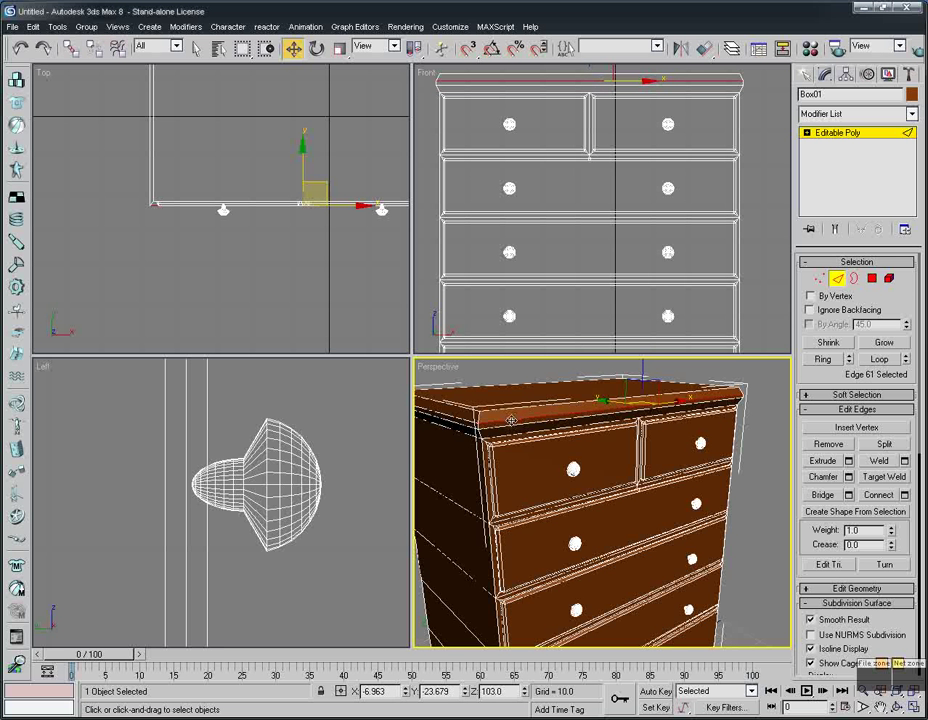
pyautogui.keyDown('ctrl'); pyautogui.click(511, 421); pyautogui.keyUp('ctrl')
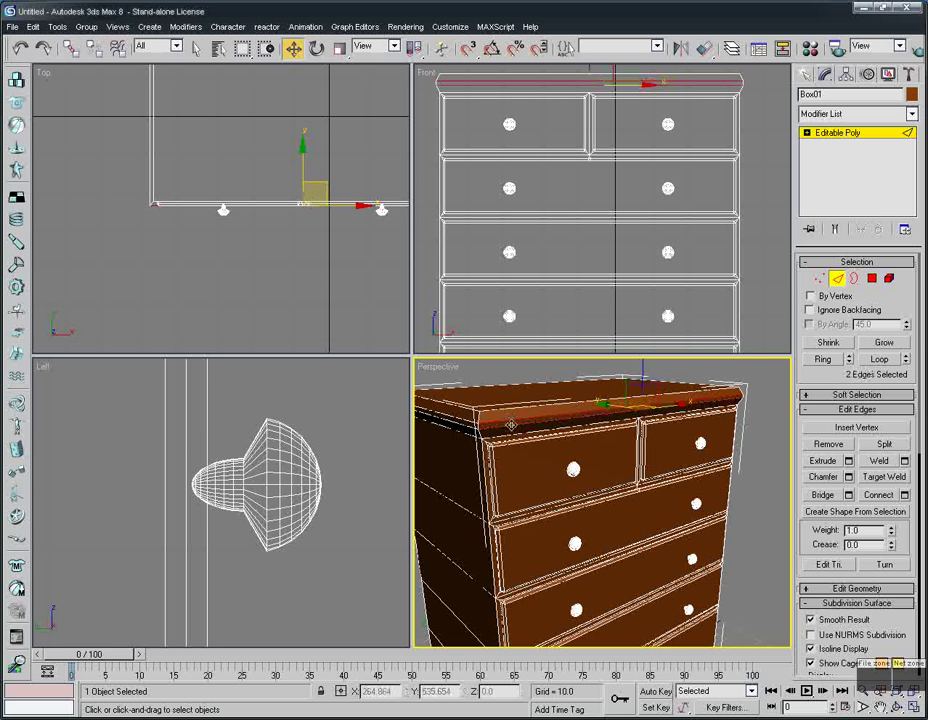
pyautogui.click(849, 477)
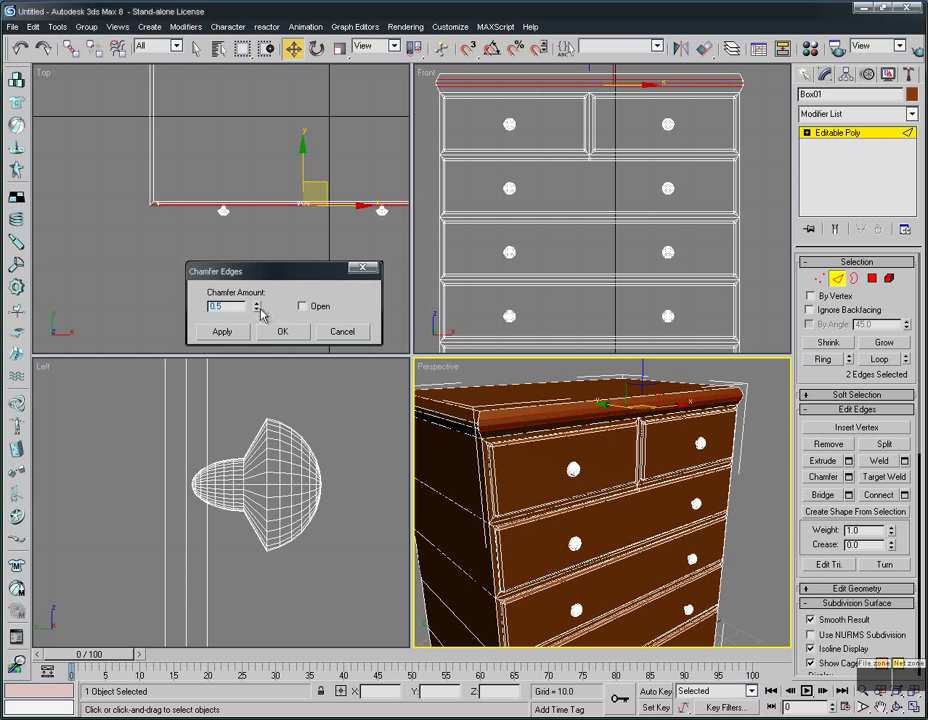
pyautogui.moveTo(257, 309); pyautogui.dragTo(267, 338)
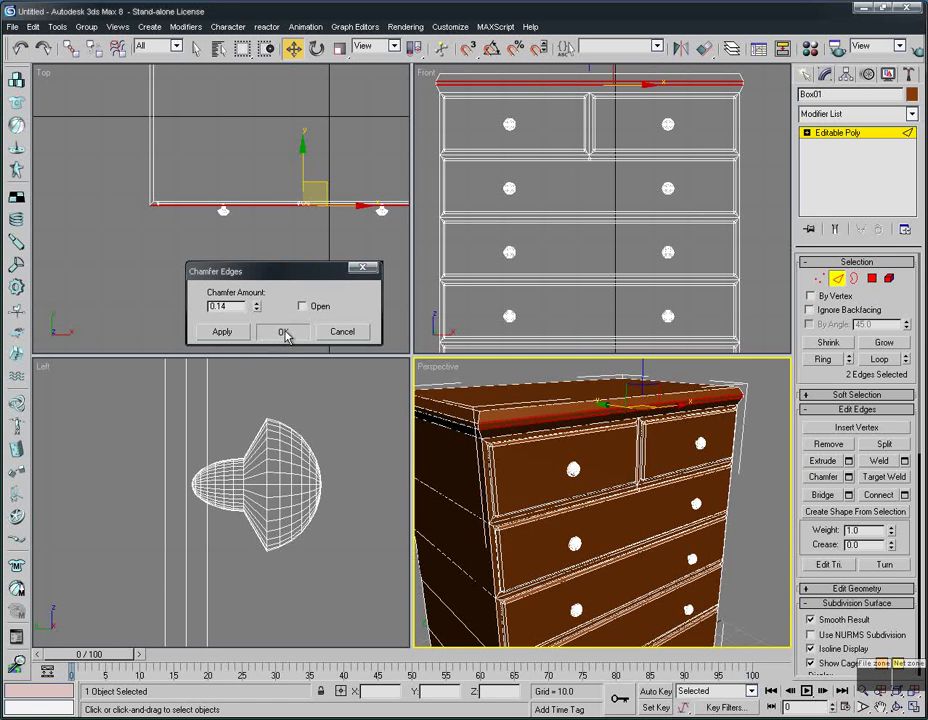
pyautogui.click(282, 331)
# Step: Chamfer the front edge of the chest's top surface and leave edge editing
pyautogui.click(684, 472)
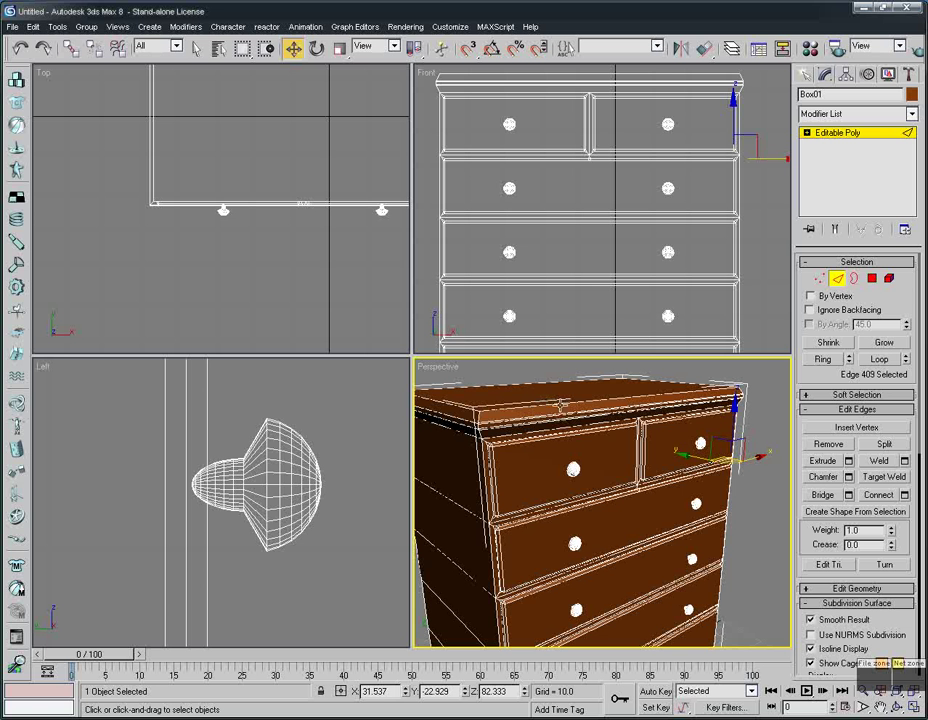
pyautogui.click(562, 405)
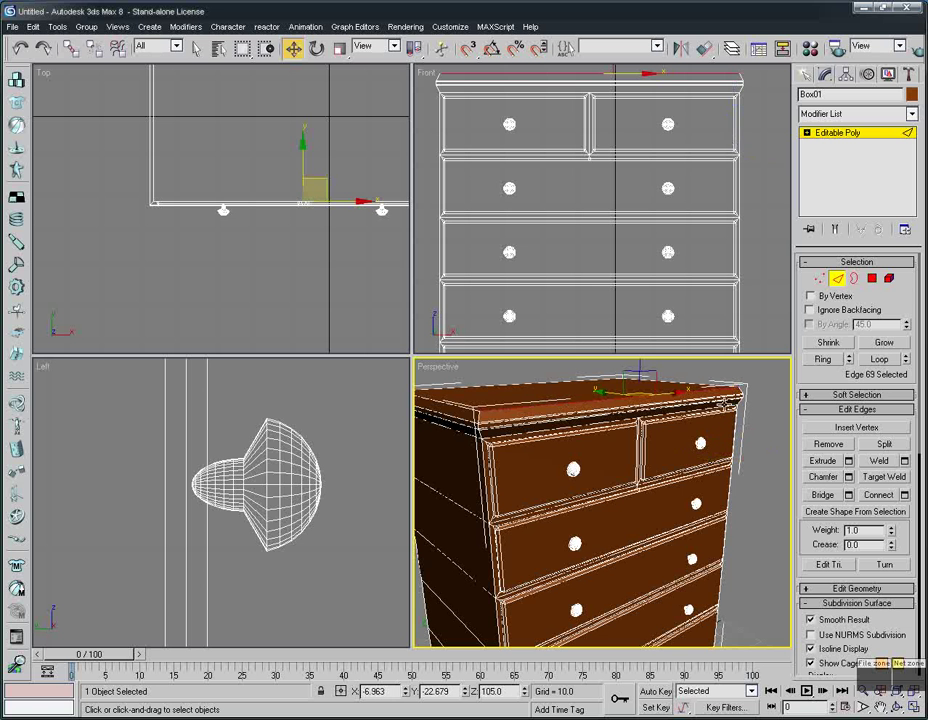
pyautogui.click(850, 479)
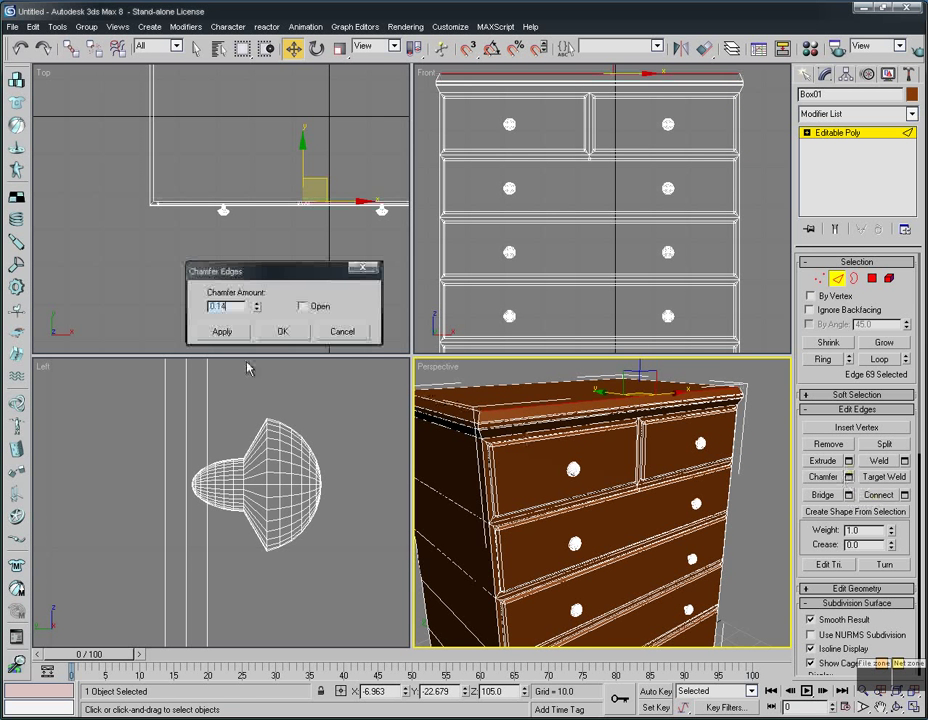
pyautogui.moveTo(256, 309)
pyautogui.mouseDown()
pyautogui.moveTo(259, 263)
pyautogui.moveTo(268, 307)
pyautogui.mouseUp()
pyautogui.click(282, 331)
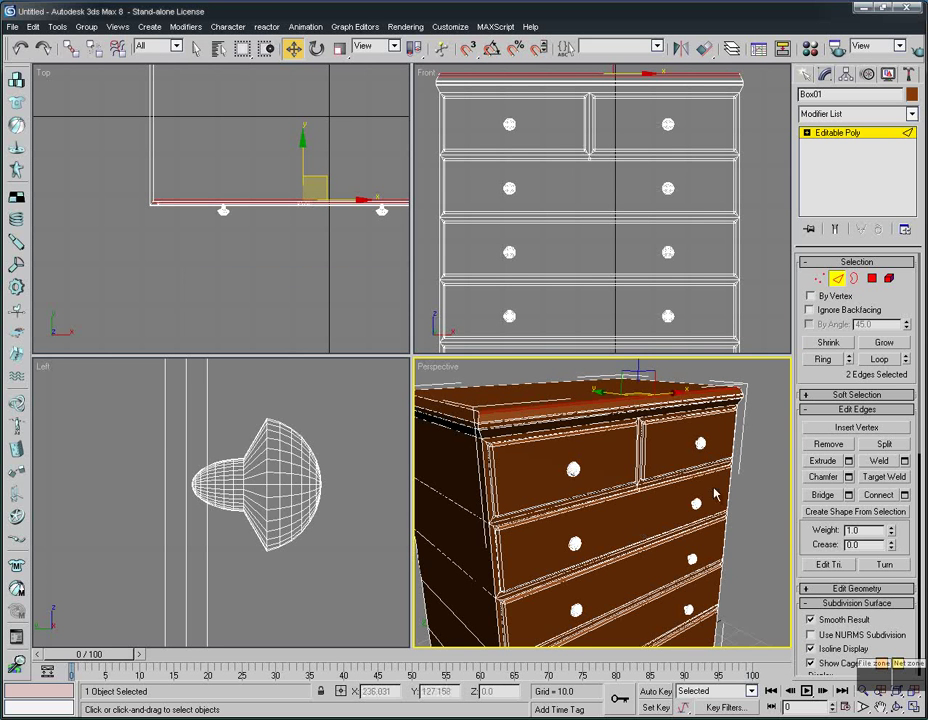
pyautogui.click(838, 281)
# Step: Render the Perspective view from the front and from the side to check the chamfered top, closing the render window each time
pyautogui.hotkey('shift', 'q')
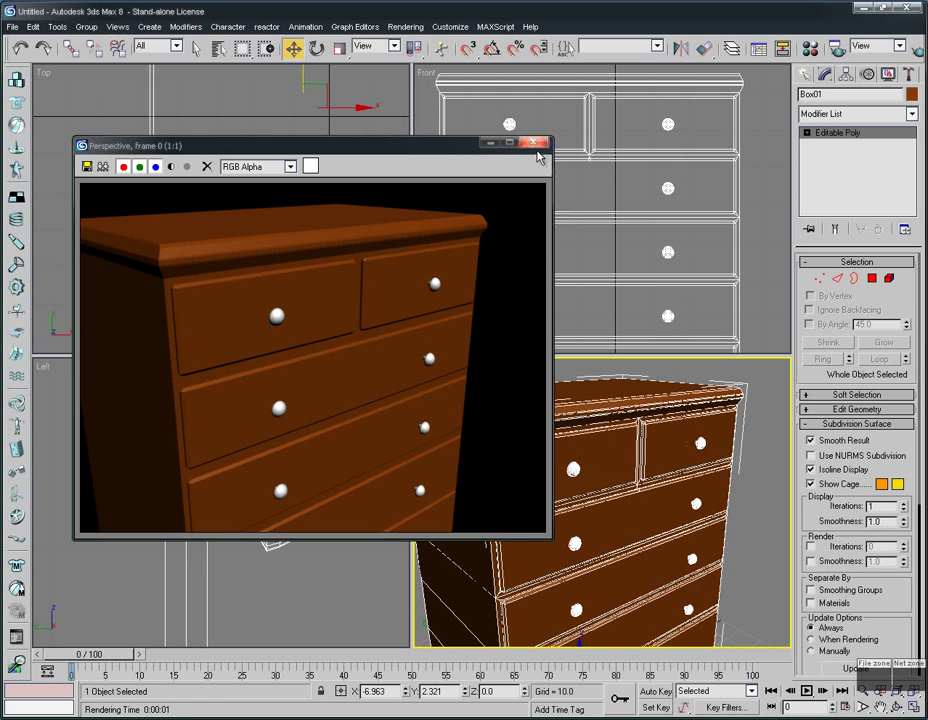
pyautogui.click(370, 108)
pyautogui.hotkey('ctrl', 'r')
pyautogui.moveTo(718, 513); pyautogui.dragTo(735, 498)
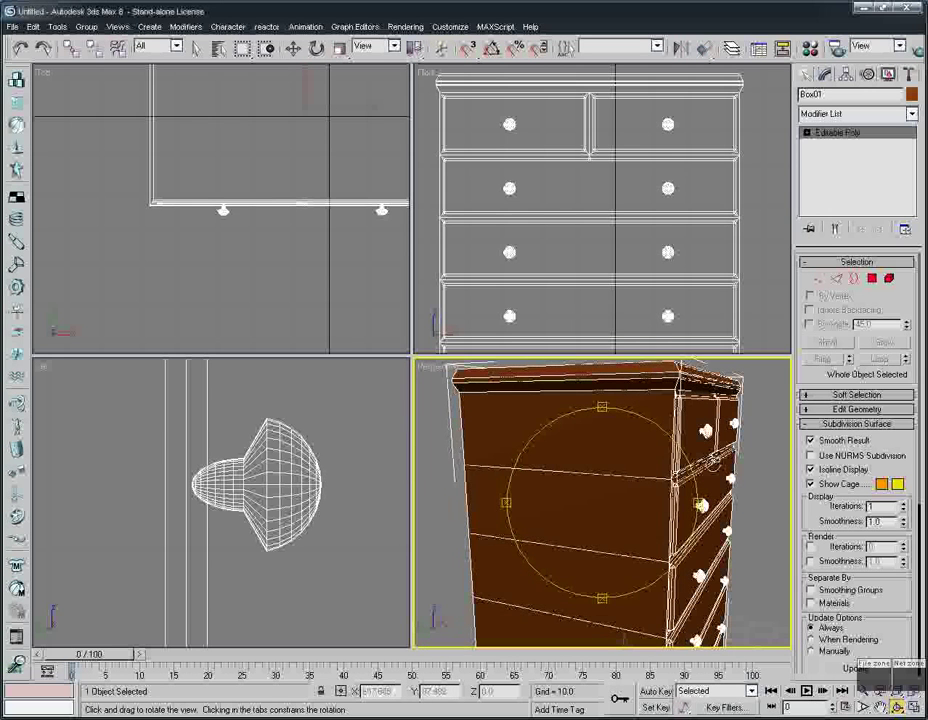
pyautogui.hotkey('shift', 'q')
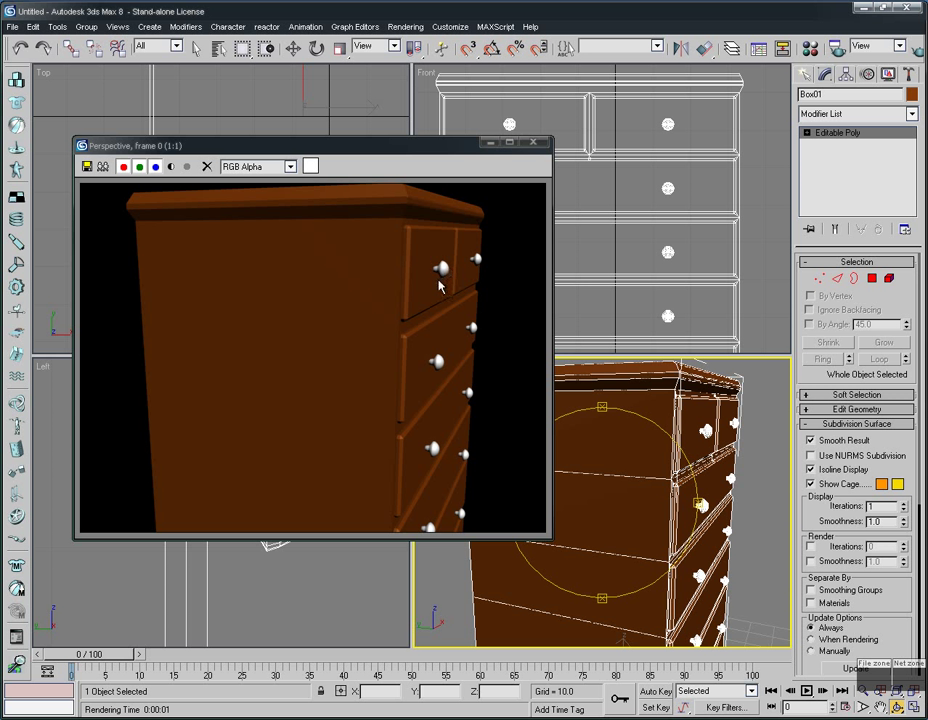
pyautogui.click(541, 147)
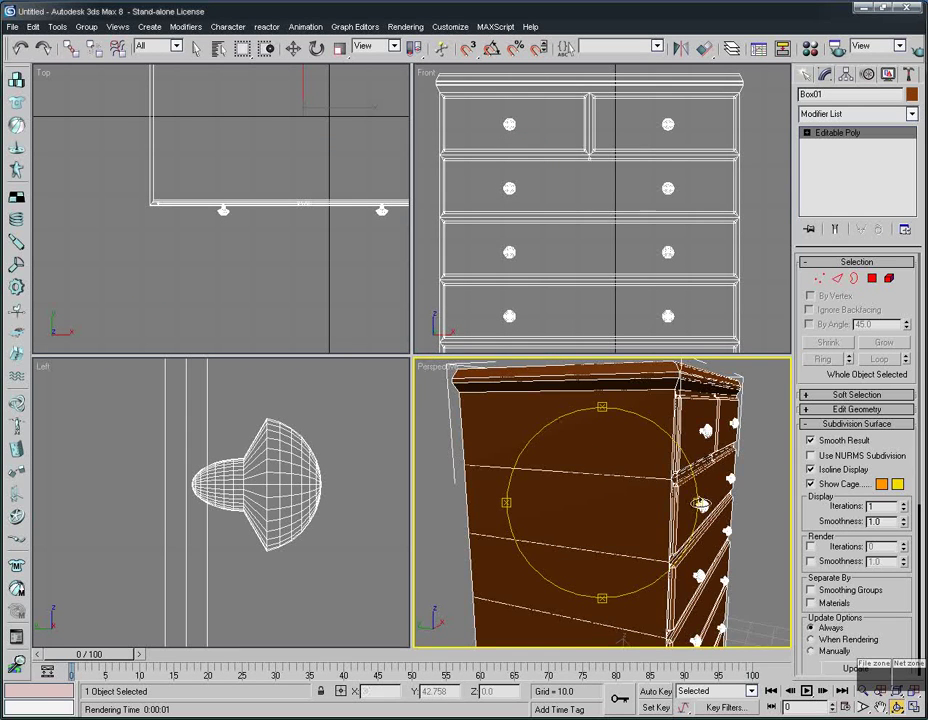
pyautogui.moveTo(701, 504); pyautogui.dragTo(603, 430)
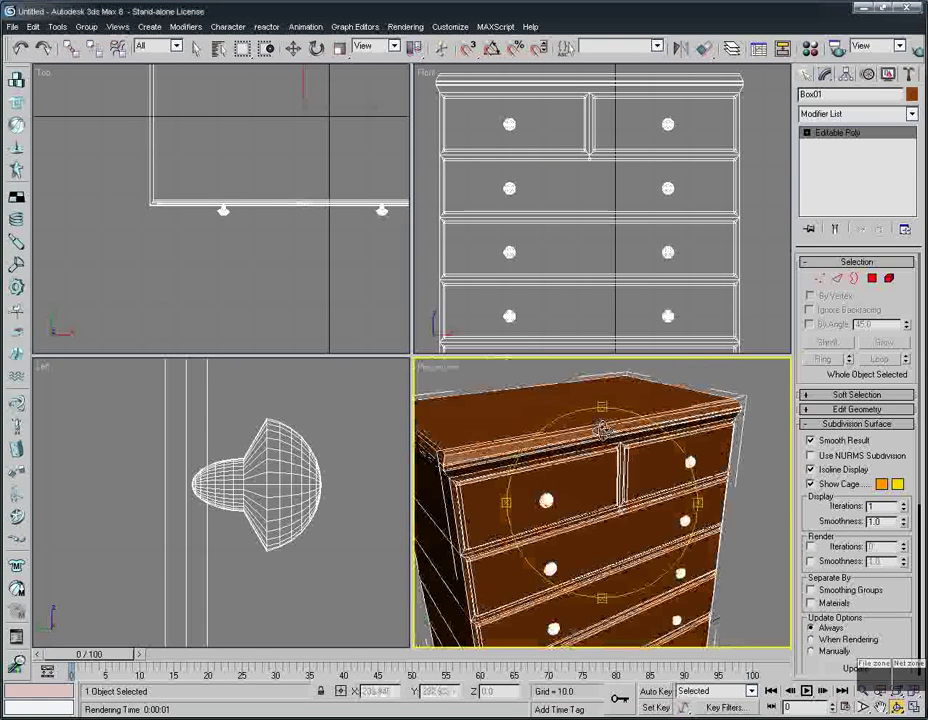